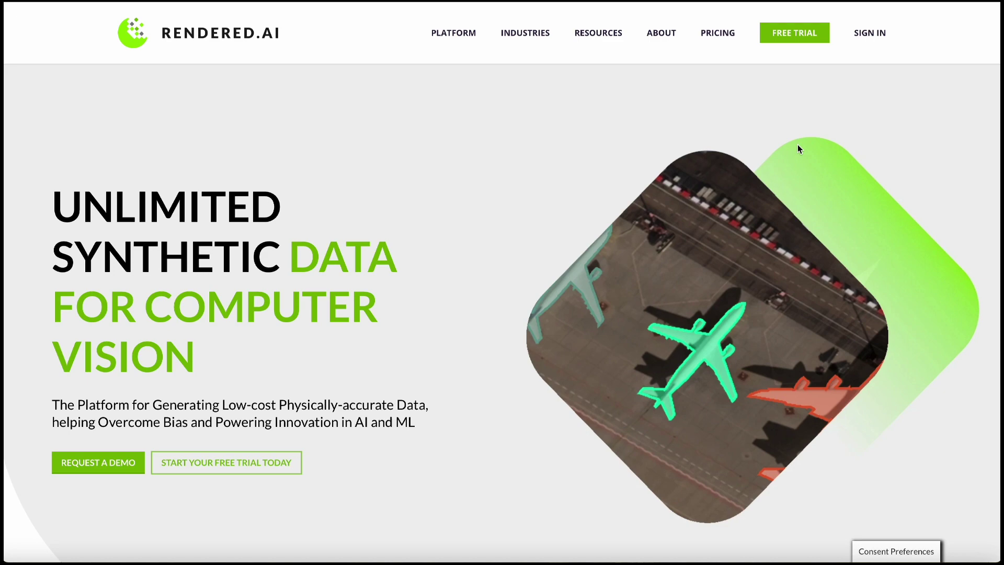
Sign in and open the Randomize Appearance and Placement graph, zoomed in on its nodes.
{"action": "left_click", "coordinate": [865, 35]}
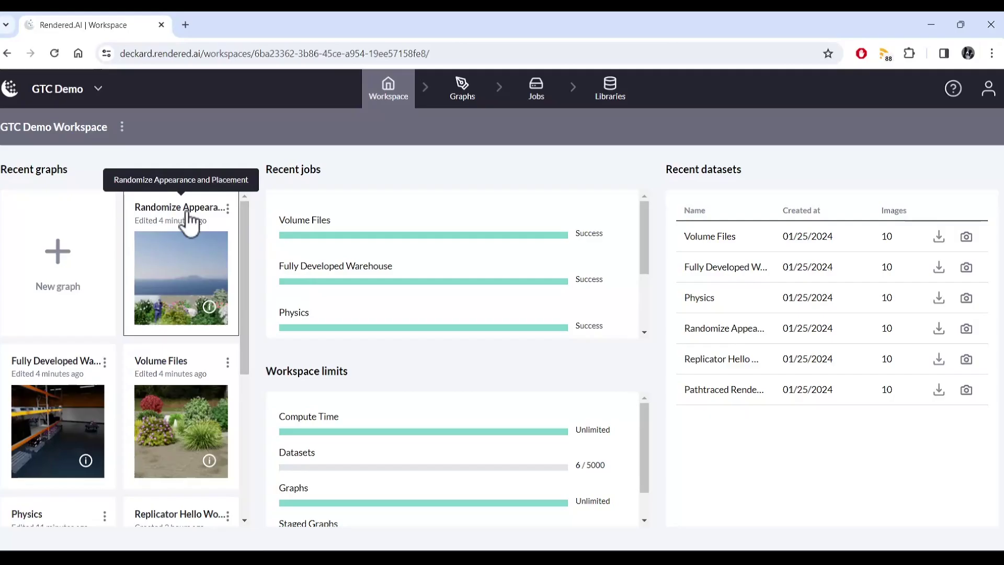
{"action": "left_click", "coordinate": [195, 219]}
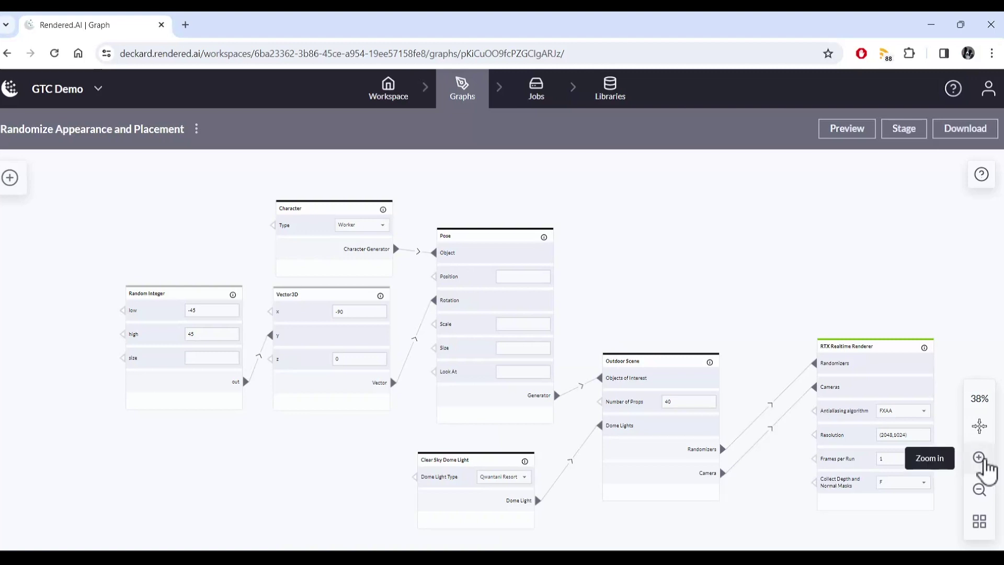
{"action": "left_click", "coordinate": [979, 458]}
{"action": "left_click", "coordinate": [983, 461]}
{"action": "left_click_drag", "start_coordinate": [711, 265], "coordinate": [900, 360]}
Set the Character node's character type to Orc.
{"action": "left_click", "coordinate": [464, 229]}
{"action": "left_click", "coordinate": [463, 230]}
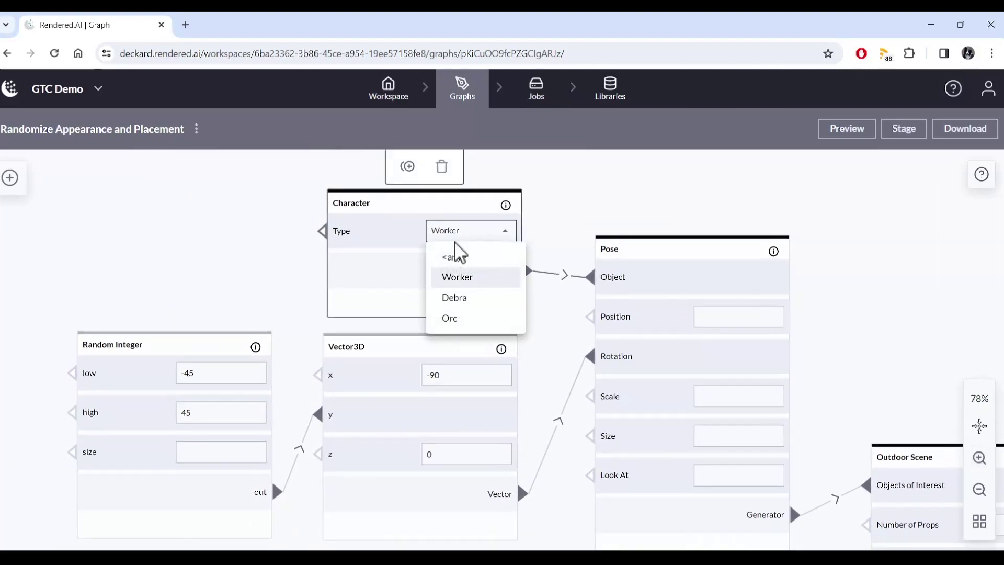
{"action": "left_click", "coordinate": [465, 299]}
{"action": "left_click", "coordinate": [463, 234]}
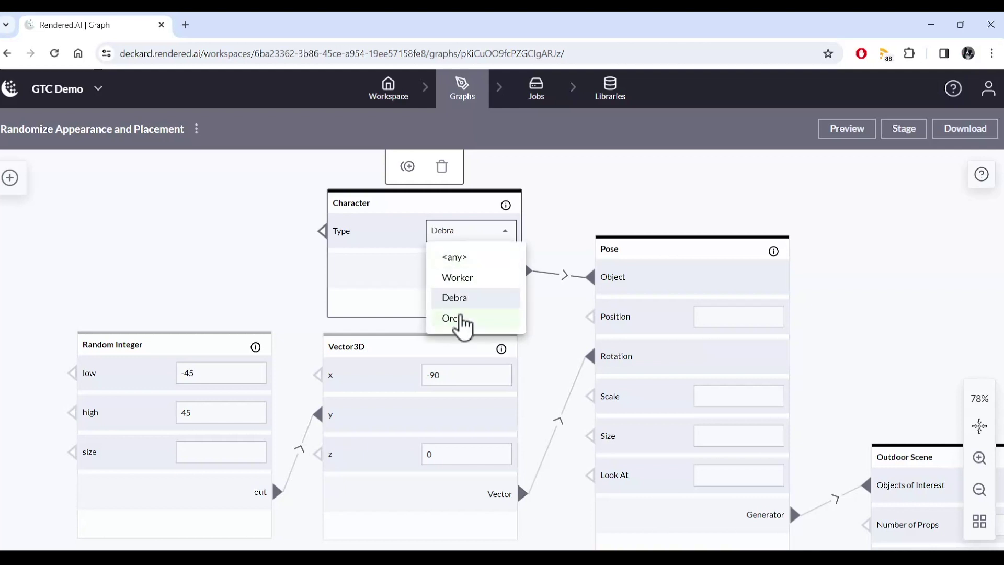
{"action": "left_click", "coordinate": [456, 318]}
Adjust the dome light, set renderer resolution to (1024,1024), stage the graph and view jobs.
{"action": "left_click_drag", "start_coordinate": [266, 289], "coordinate": [299, 202]}
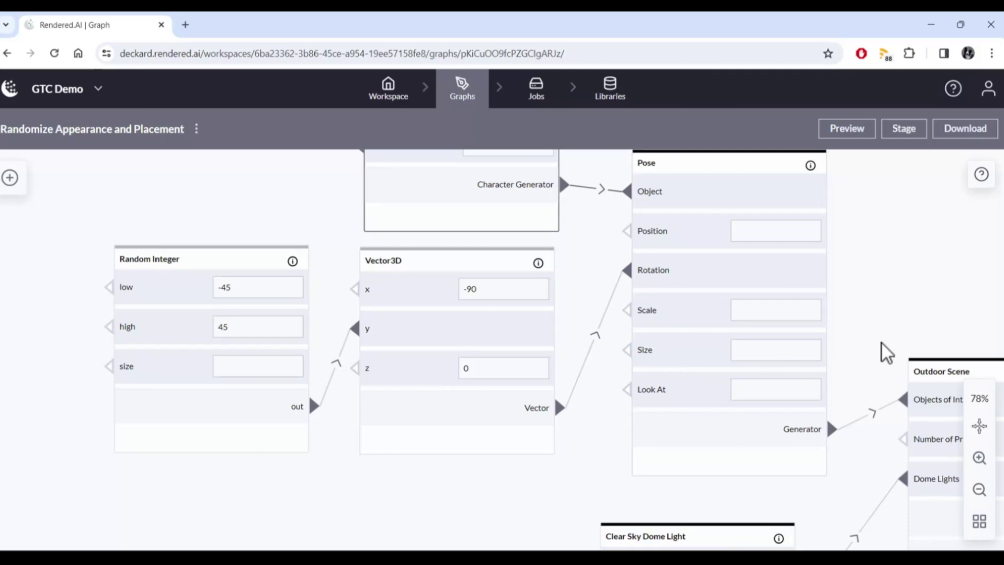
{"action": "left_click_drag", "start_coordinate": [862, 336], "coordinate": [334, 206]}
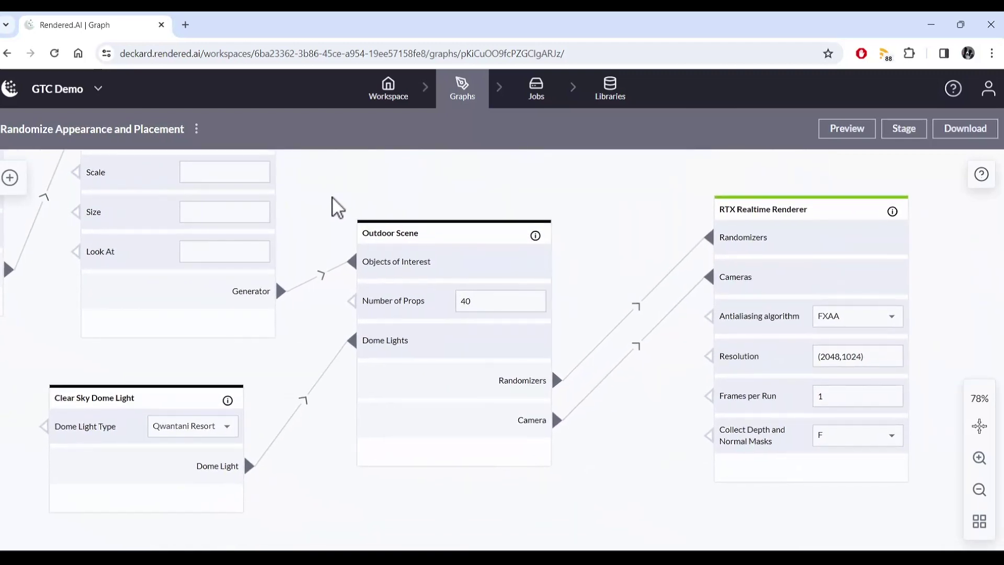
{"action": "left_click", "coordinate": [186, 427]}
{"action": "left_click_drag", "start_coordinate": [325, 479], "coordinate": [620, 397]}
{"action": "left_click", "coordinate": [979, 457]}
{"action": "left_click", "coordinate": [979, 458]}
{"action": "left_click", "coordinate": [979, 458]}
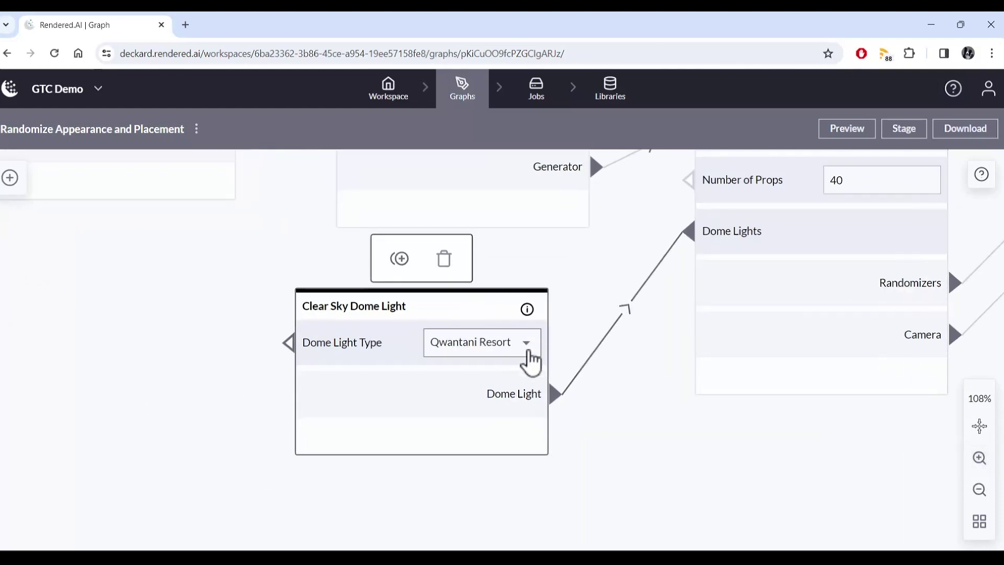
{"action": "mouse_move", "coordinate": [528, 311]}
{"action": "left_click", "coordinate": [979, 490]}
{"action": "left_click", "coordinate": [979, 490]}
{"action": "left_click", "coordinate": [979, 489]}
{"action": "left_click", "coordinate": [979, 489]}
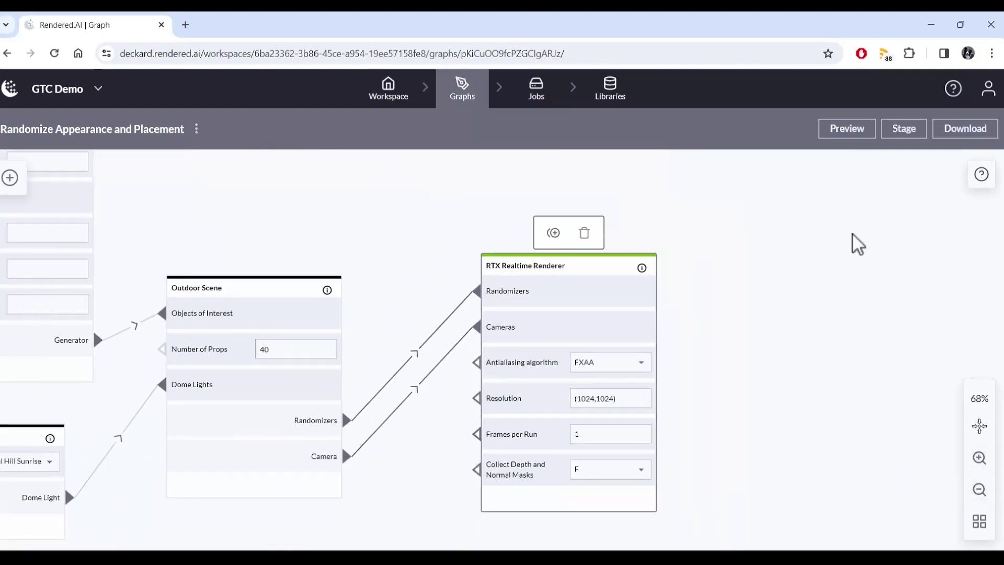
{"action": "left_click", "coordinate": [909, 133]}
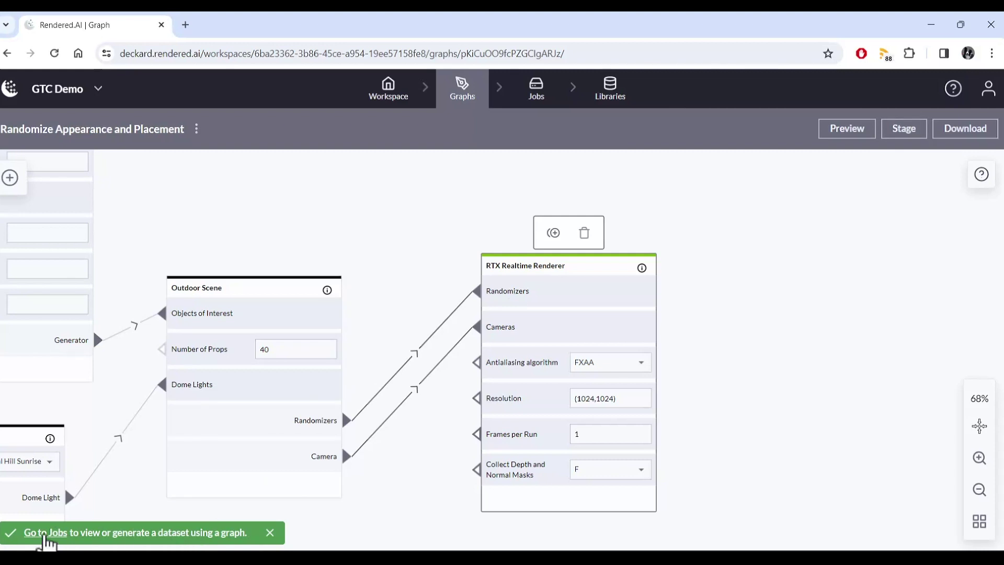
{"action": "left_click", "coordinate": [43, 534]}
Set the staged job's seed to 20020202.
{"action": "left_click", "coordinate": [291, 207]}
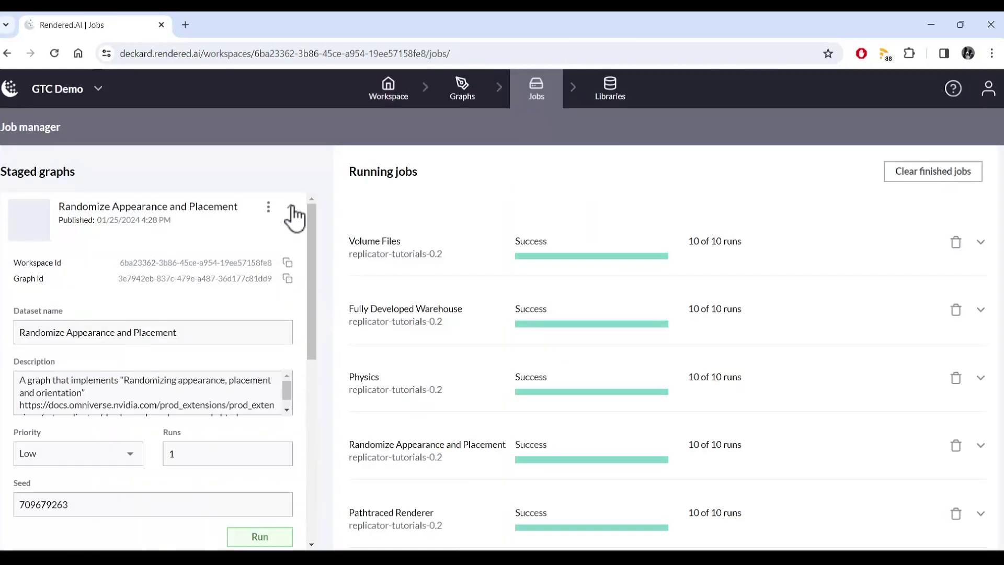
{"action": "scroll", "coordinate": [286, 402], "scroll_direction": "down", "scroll_amount": 1}
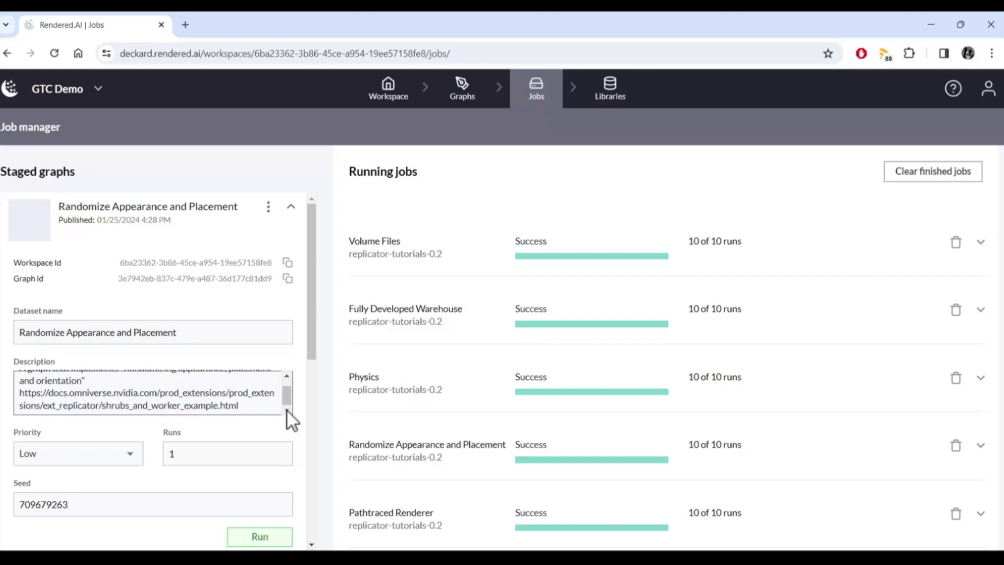
{"action": "scroll", "coordinate": [286, 385], "scroll_direction": "up", "scroll_amount": 1}
{"action": "left_click_drag", "start_coordinate": [73, 512], "coordinate": [4, 517]}
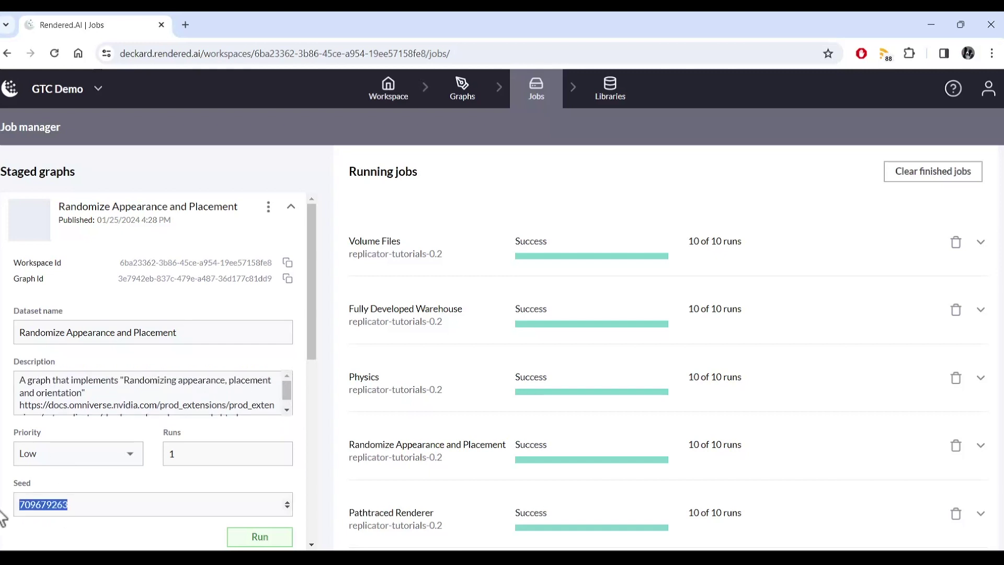
{"action": "type", "text": "20020202"}
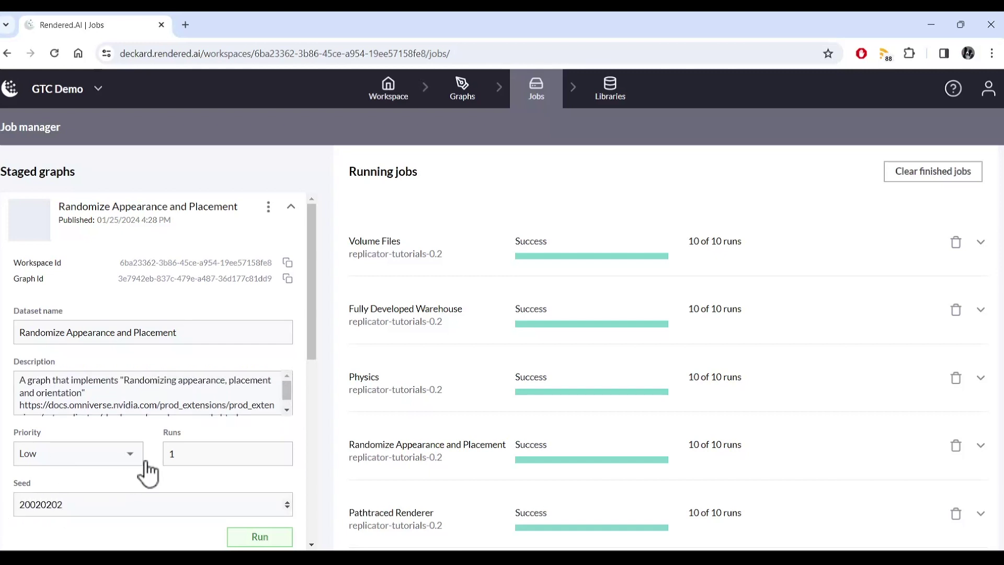
Set 100 runs, name it 'Randomize Appearance and Placement - 100', and run the job.
{"action": "left_click", "coordinate": [245, 454]}
{"action": "type", "text": "000"}
{"action": "type", "text": "00"}
{"action": "key", "text": "BackSpace"}
{"action": "key", "text": "BackSpace"}
{"action": "key", "text": "BackSpace"}
{"action": "left_click", "coordinate": [221, 333]}
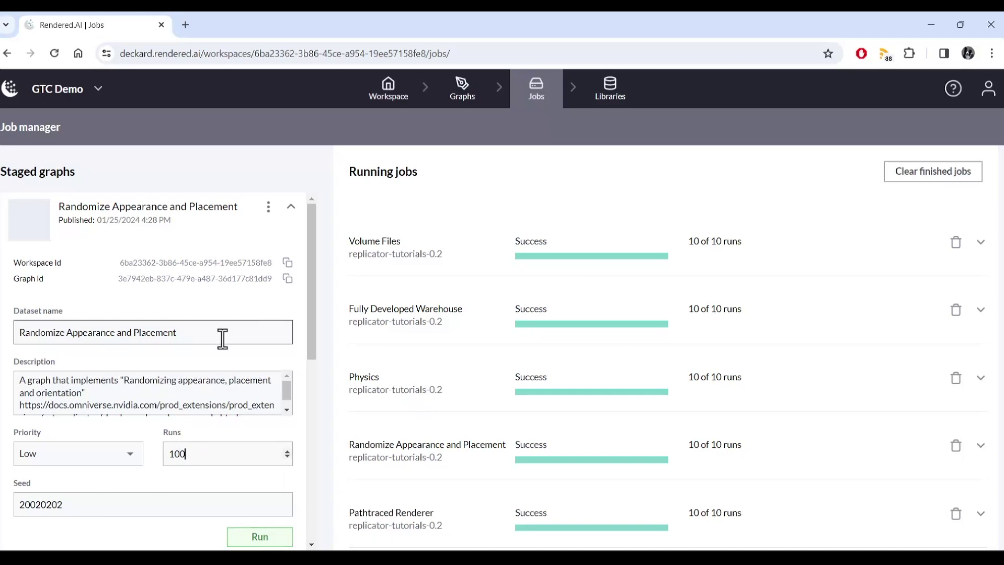
{"action": "type", "text": "- 100"}
{"action": "left_click", "coordinate": [262, 537]}
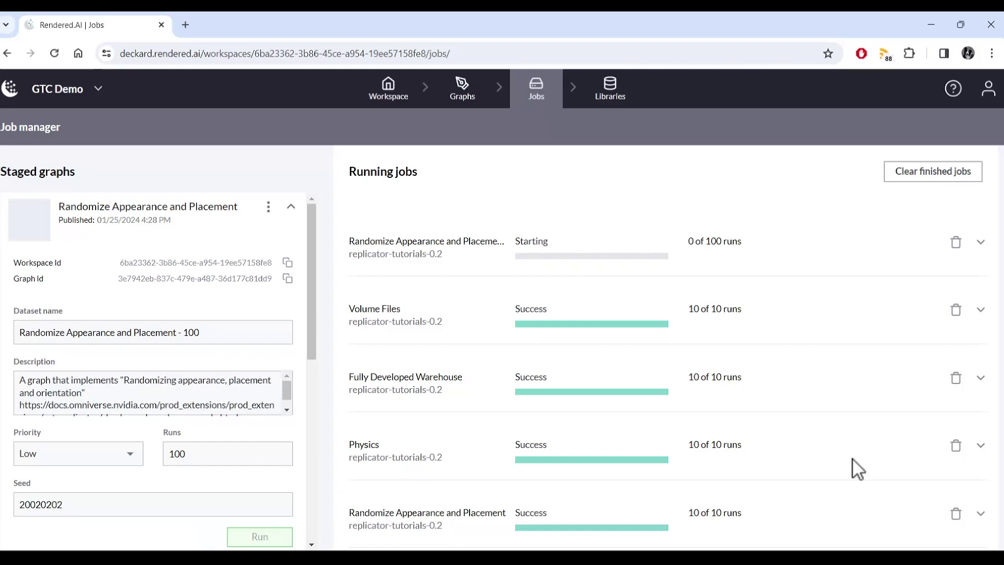
Expand the new job's details and page through its warehouse preview images.
{"action": "left_click", "coordinate": [982, 245]}
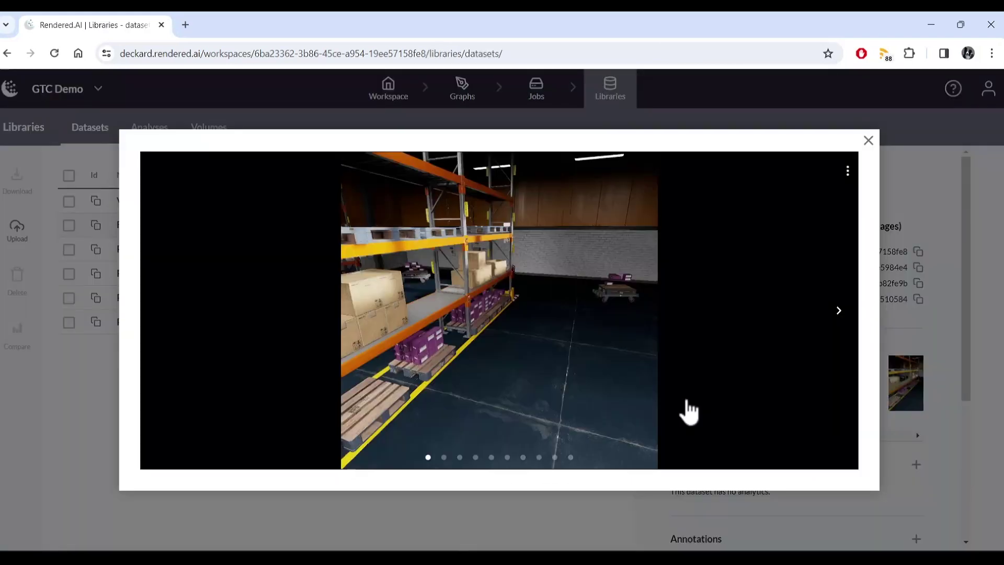
{"action": "left_click", "coordinate": [841, 317]}
{"action": "left_click", "coordinate": [840, 313]}
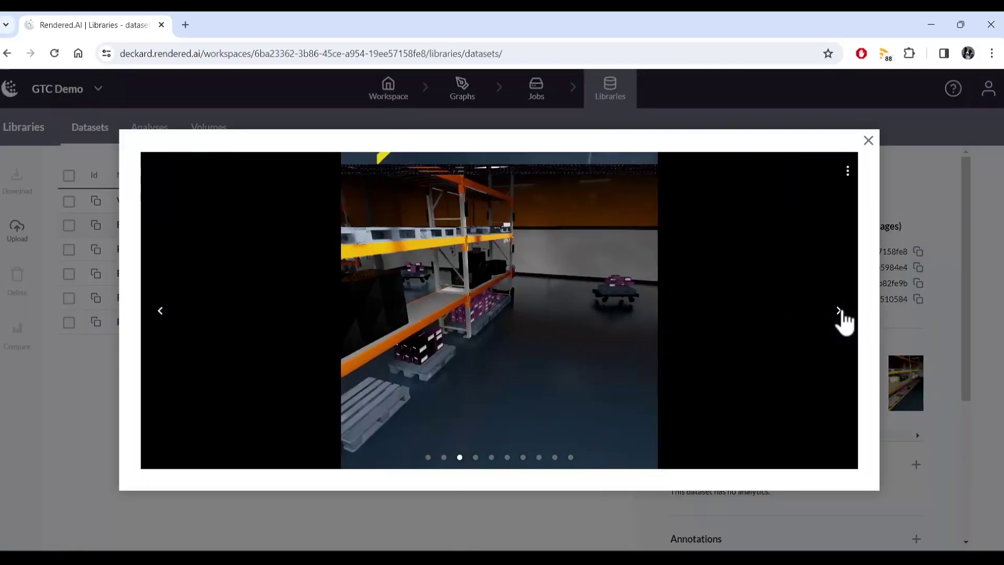
{"action": "left_click", "coordinate": [839, 314]}
{"action": "left_click", "coordinate": [840, 311]}
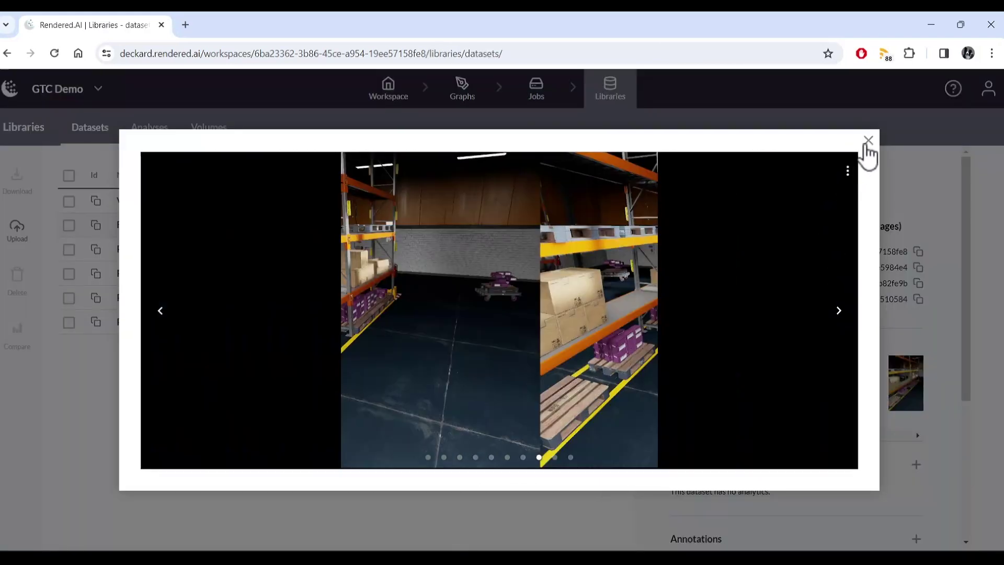
{"action": "left_click", "coordinate": [867, 140]}
View the Randomize Appearance and Placement images with 2D bounding boxes at stroke width 6.
{"action": "left_click", "coordinate": [158, 285]}
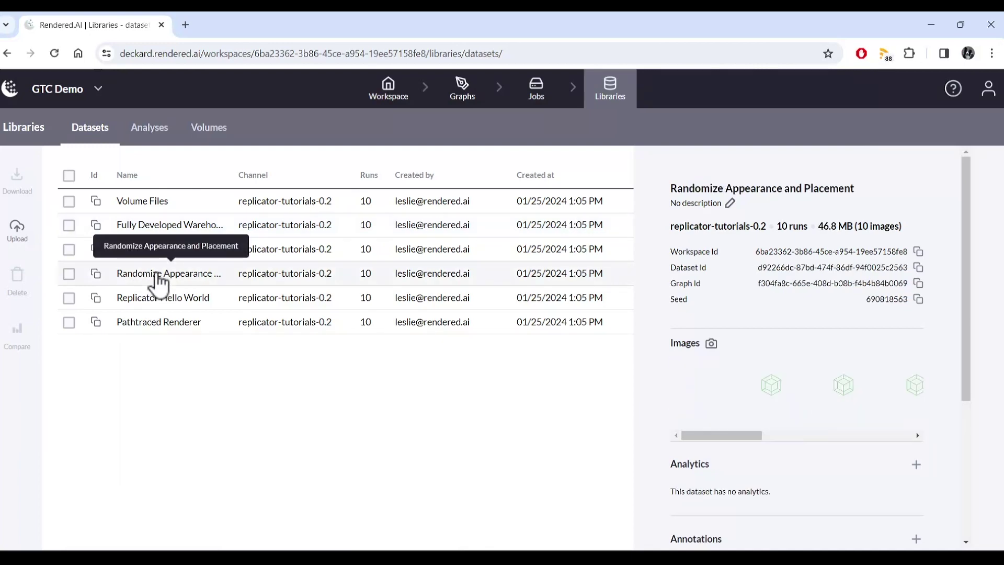
{"action": "left_click", "coordinate": [698, 418]}
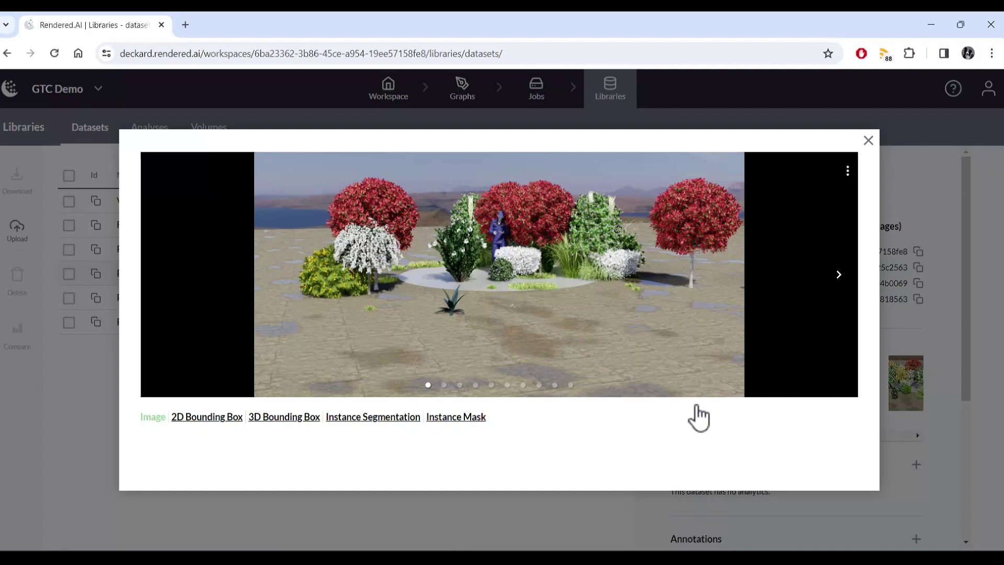
{"action": "left_click", "coordinate": [225, 418]}
{"action": "left_click_drag", "start_coordinate": [732, 418], "coordinate": [873, 434]}
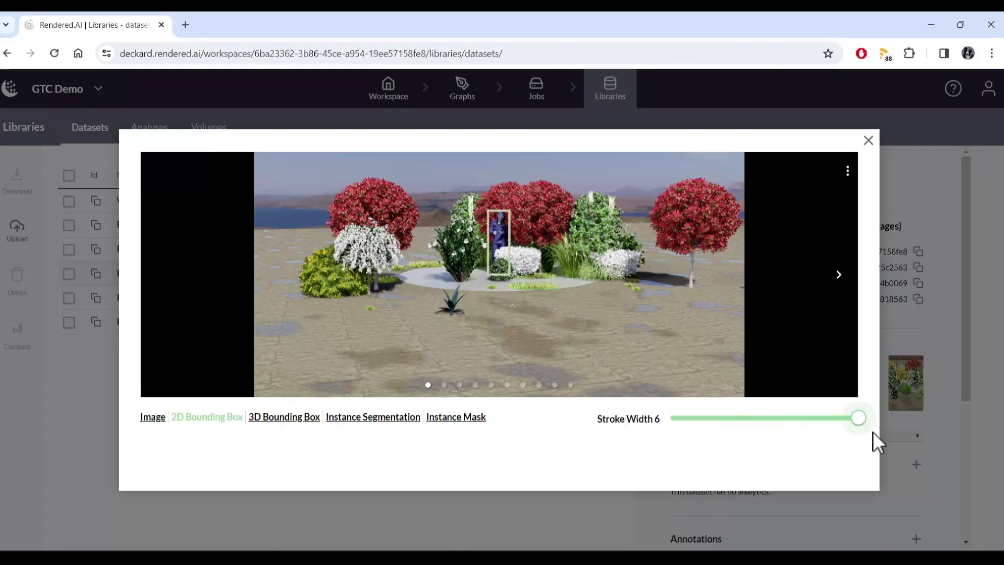
{"action": "left_click", "coordinate": [843, 277]}
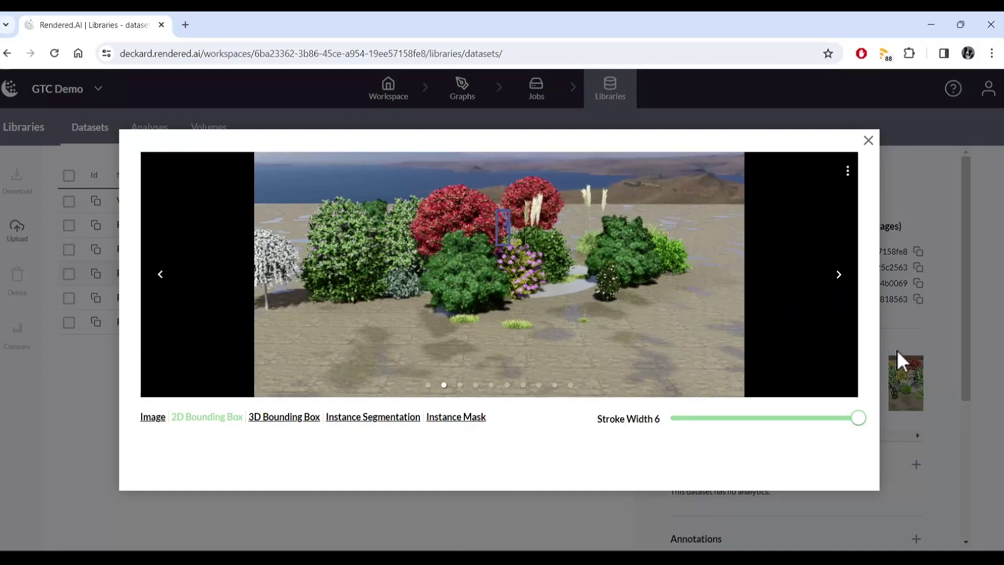
{"action": "left_click", "coordinate": [841, 282]}
{"action": "left_click", "coordinate": [841, 283]}
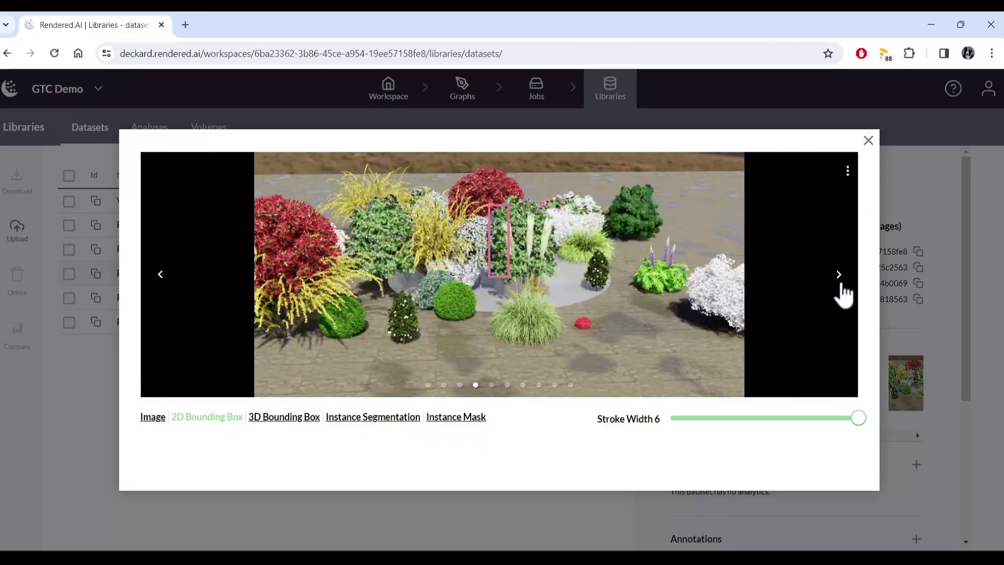
{"action": "left_click", "coordinate": [841, 284]}
{"action": "left_click", "coordinate": [840, 284]}
{"action": "right_click", "coordinate": [840, 285]}
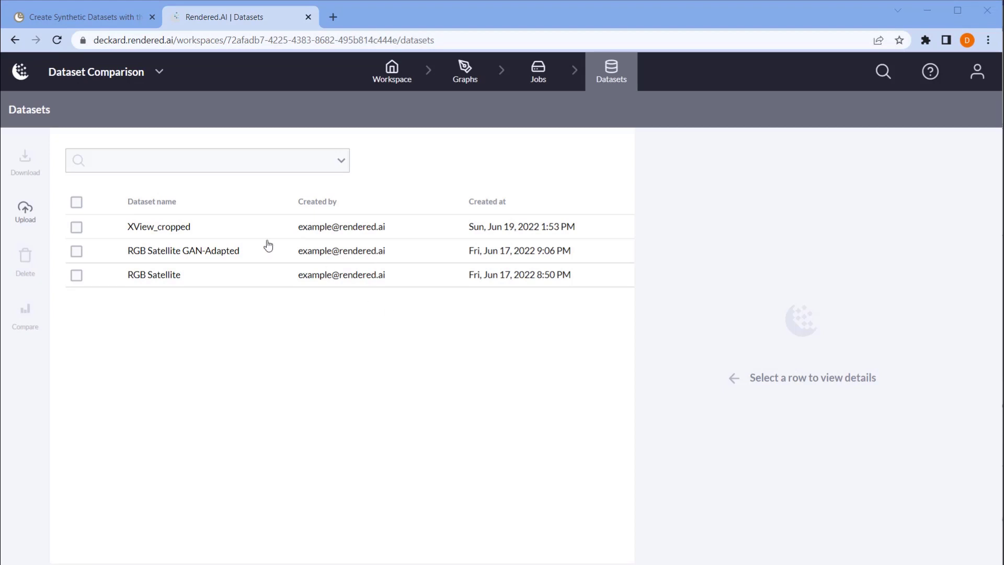
Page through sample images of the XView_cropped dataset.
{"action": "left_click", "coordinate": [253, 228]}
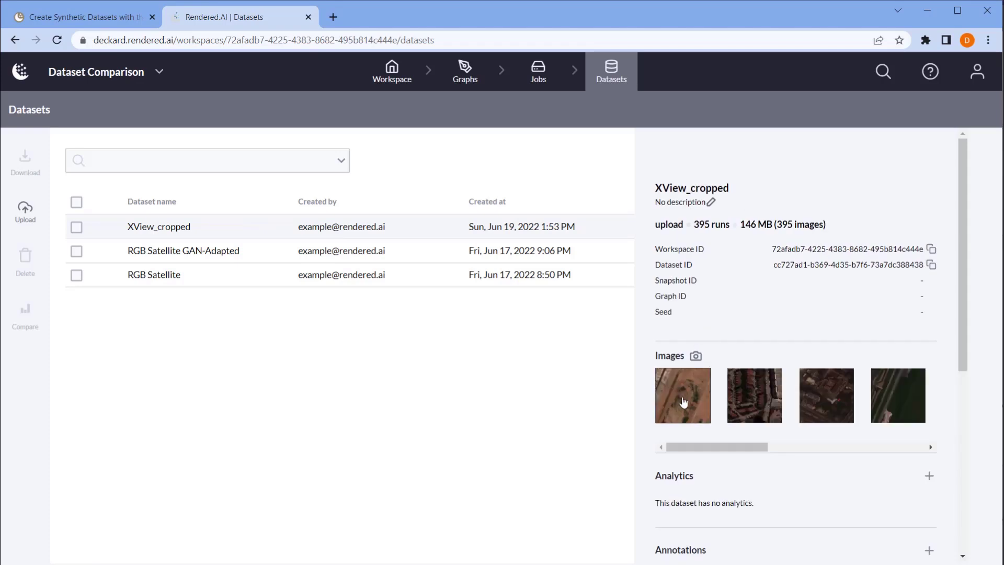
{"action": "left_click", "coordinate": [683, 402]}
{"action": "left_click", "coordinate": [622, 320]}
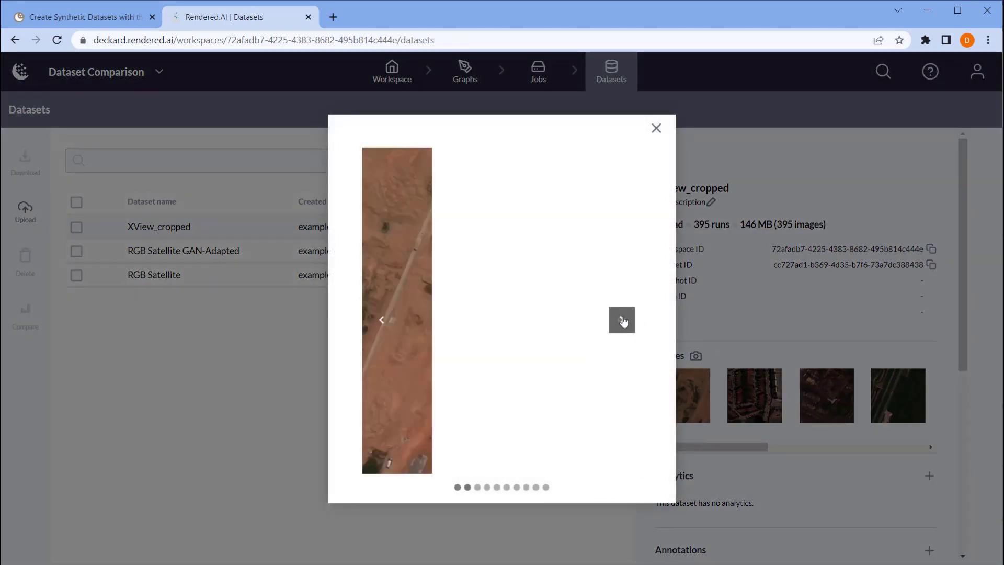
{"action": "left_click", "coordinate": [623, 321]}
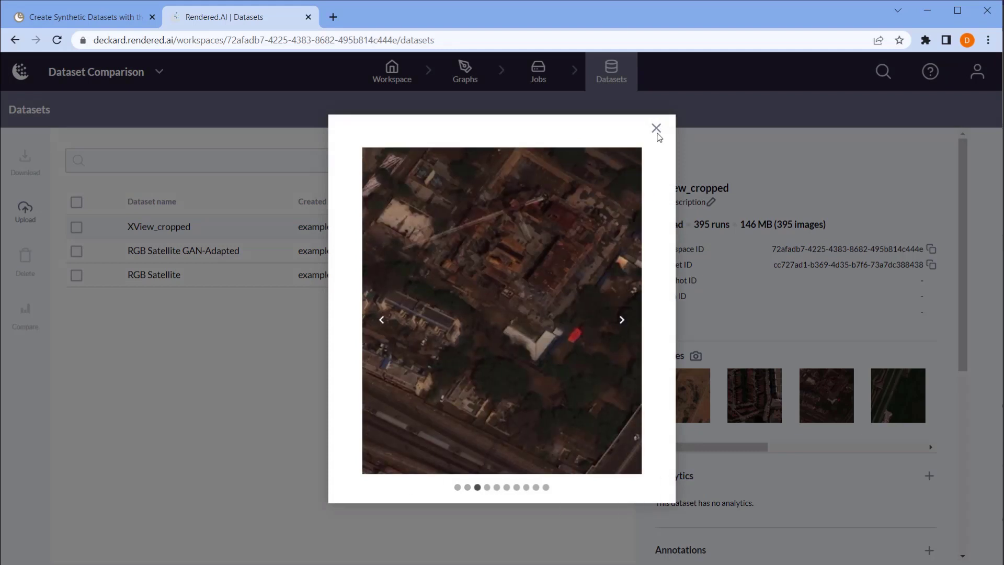
{"action": "left_click", "coordinate": [656, 131]}
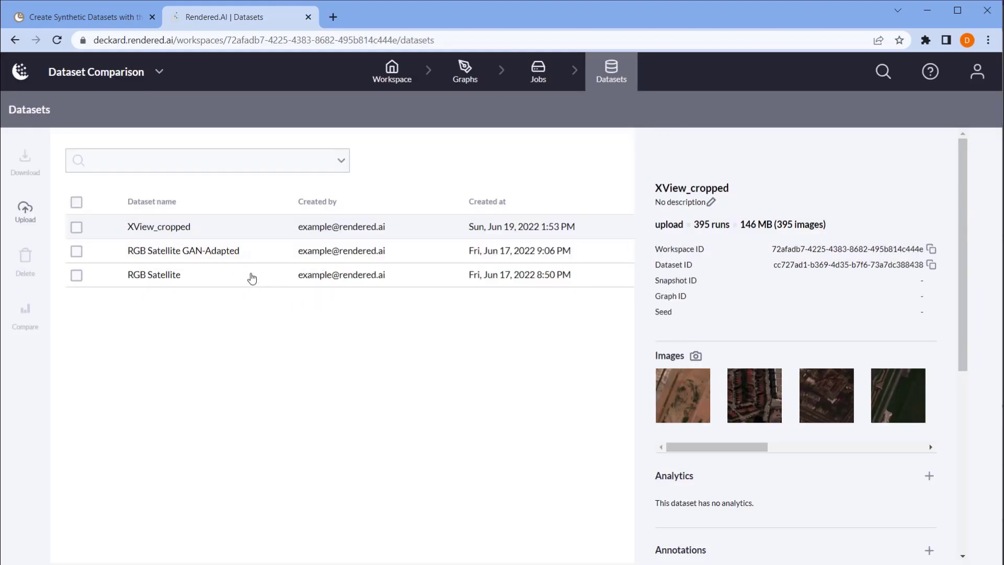
Page through enlarged sample images of the RGB Satellite dataset.
{"action": "left_click", "coordinate": [273, 281]}
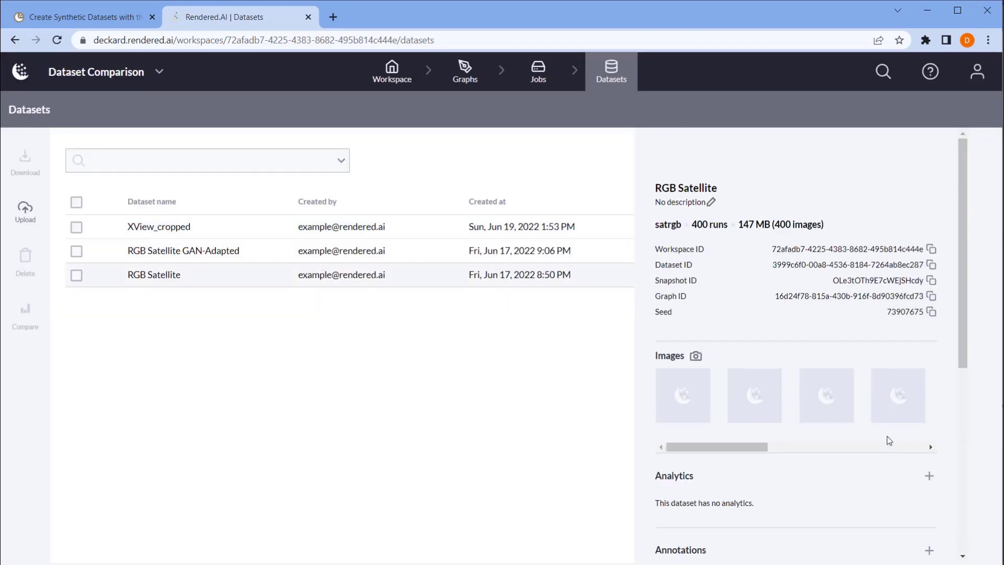
{"action": "left_click", "coordinate": [871, 410]}
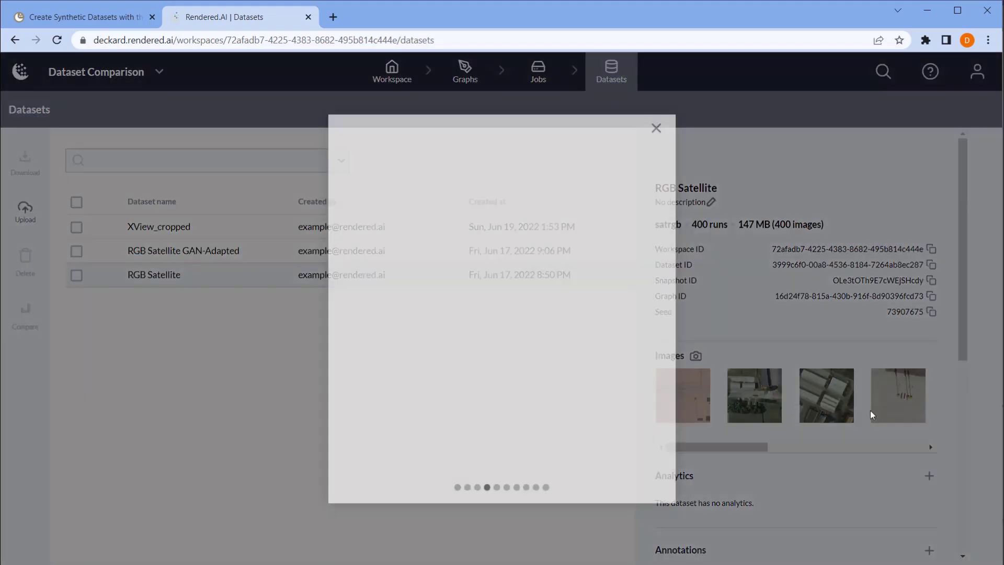
{"action": "left_click", "coordinate": [621, 317]}
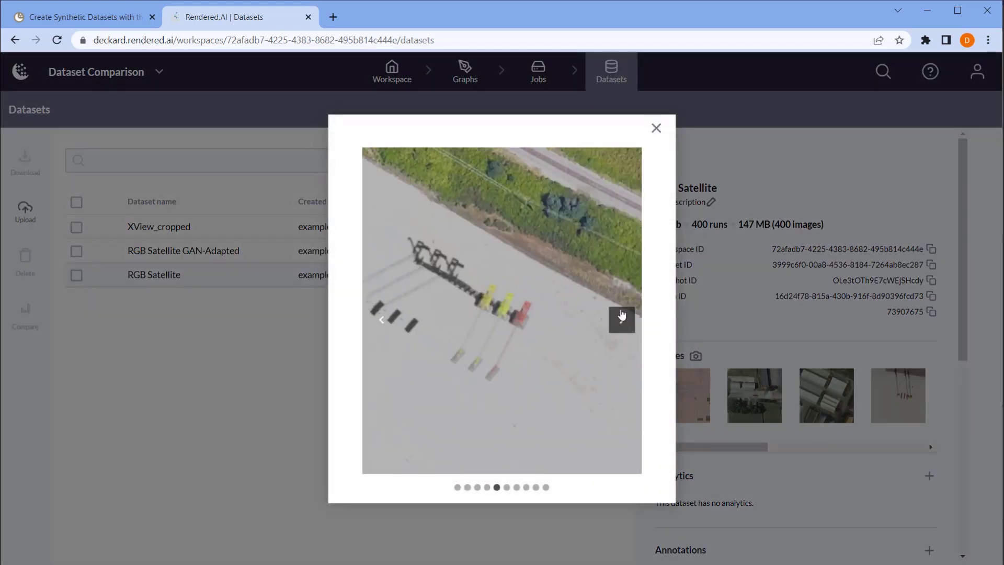
{"action": "left_click", "coordinate": [622, 317]}
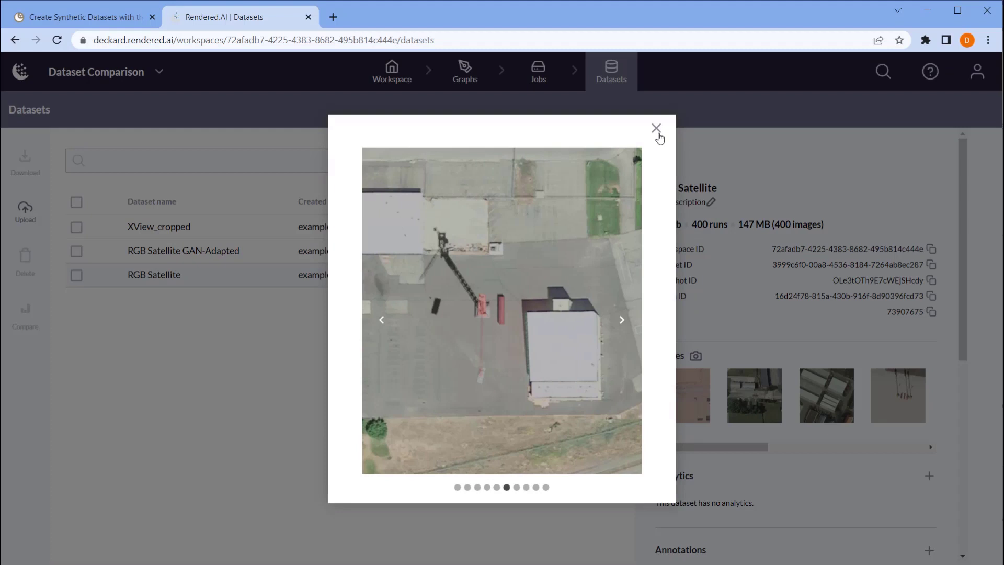
{"action": "left_click", "coordinate": [657, 129]}
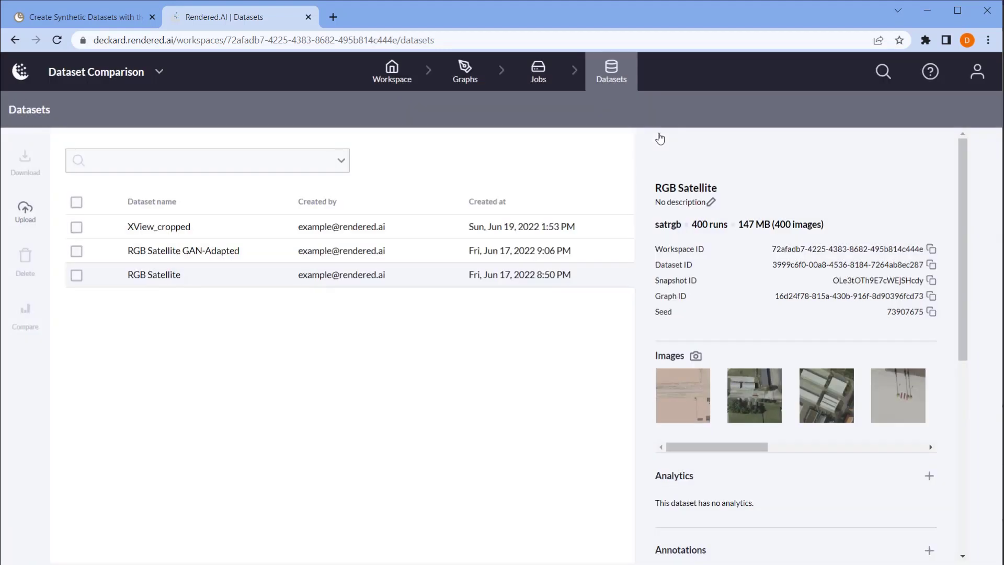
Page through enlarged sample images of the RGB Satellite GAN-Adapted dataset.
{"action": "left_click", "coordinate": [189, 251]}
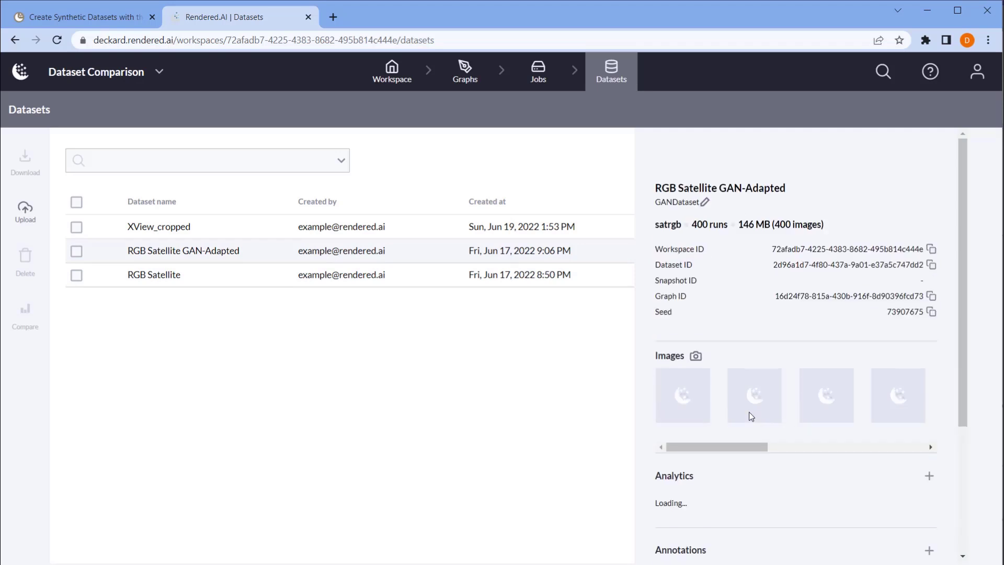
{"action": "left_click", "coordinate": [691, 396]}
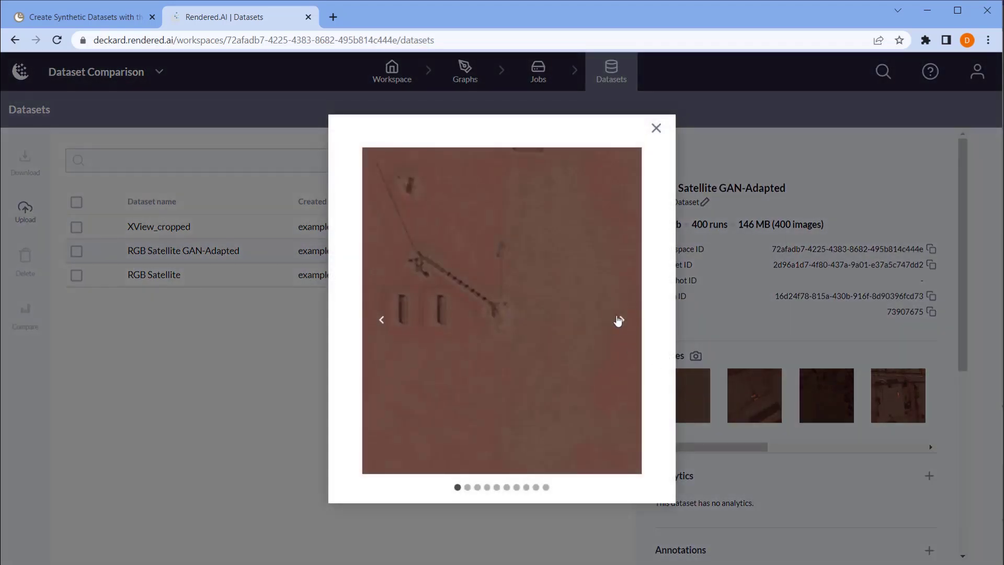
{"action": "left_click", "coordinate": [622, 320]}
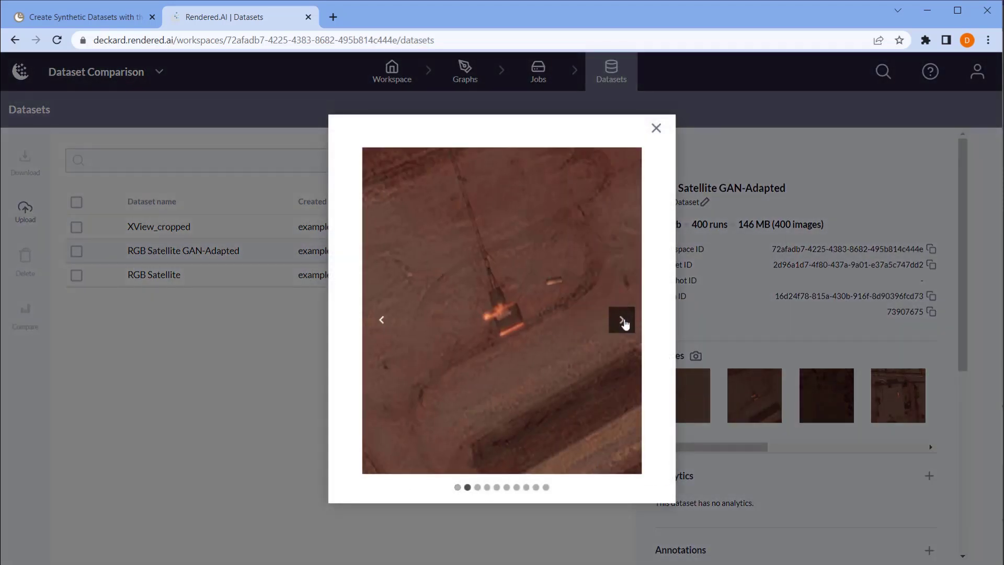
{"action": "left_click", "coordinate": [622, 321]}
{"action": "left_click", "coordinate": [656, 129]}
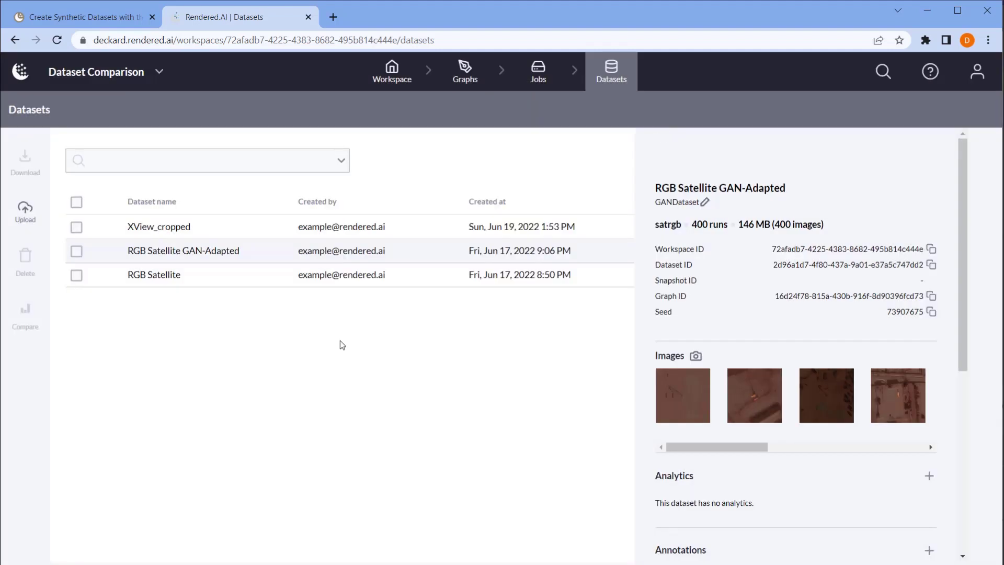
Compare XView_cropped, RGB Satellite GAN-Adapted and RGB Satellite in a UMAP named xview_demo.
{"action": "left_click", "coordinate": [77, 227]}
{"action": "left_click", "coordinate": [76, 250]}
{"action": "left_click", "coordinate": [77, 275]}
{"action": "left_click", "coordinate": [26, 316]}
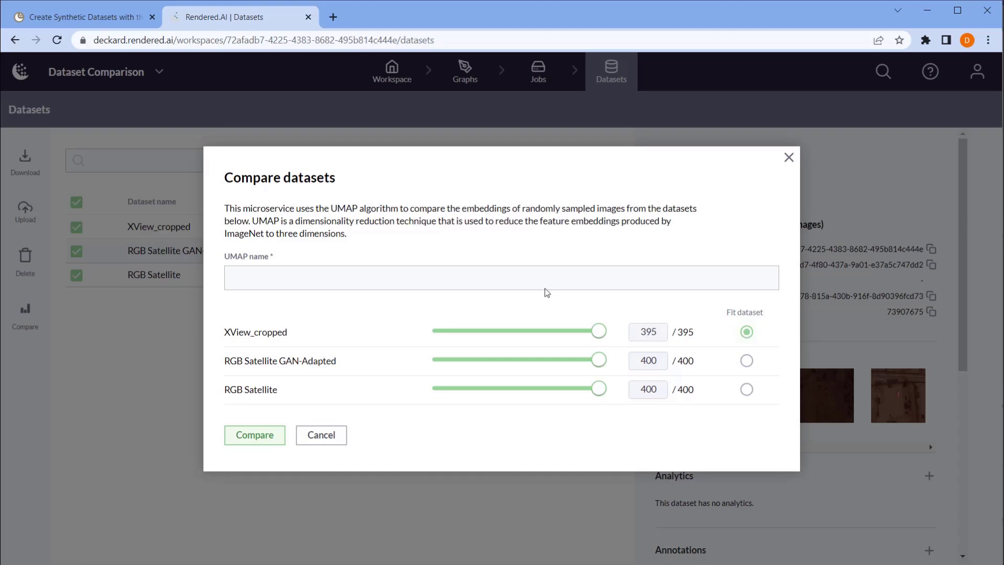
{"action": "left_click", "coordinate": [528, 281]}
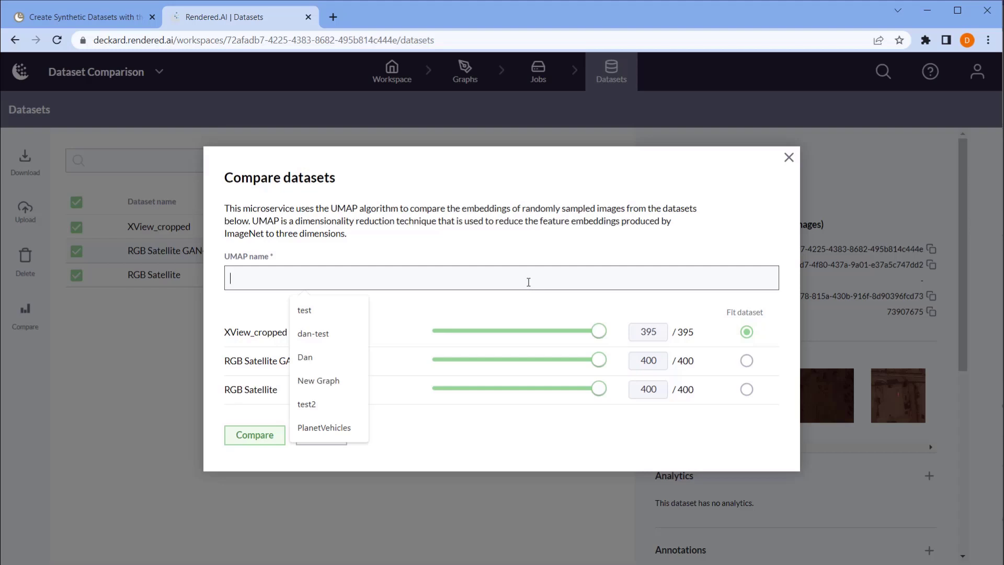
{"action": "type", "text": "xview_"}
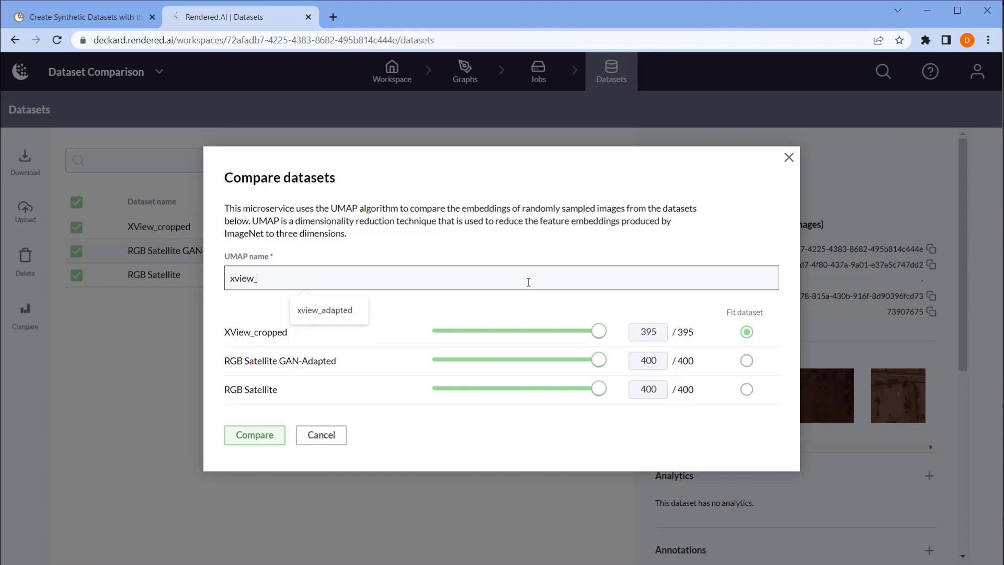
{"action": "type", "text": "demo"}
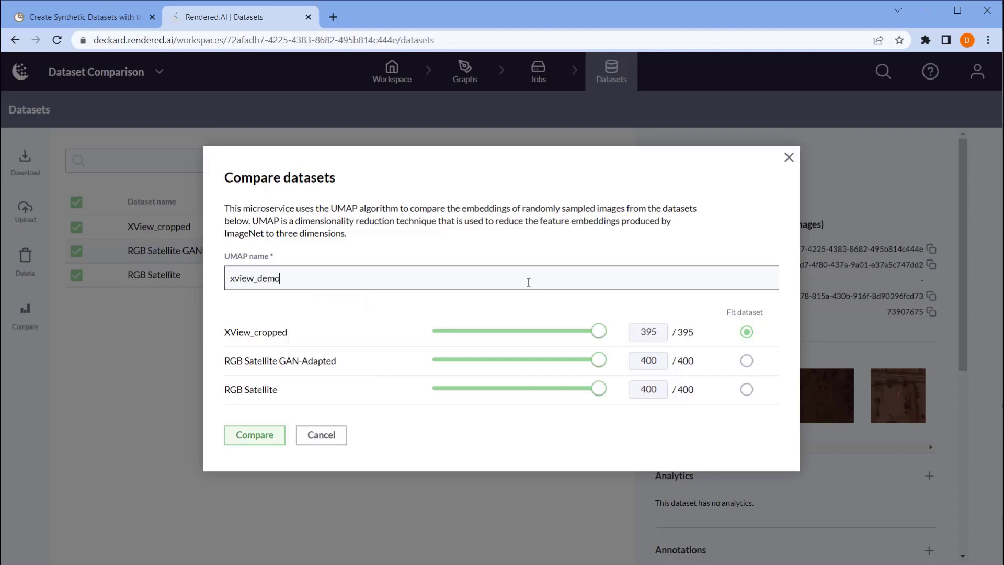
{"action": "left_click", "coordinate": [233, 443]}
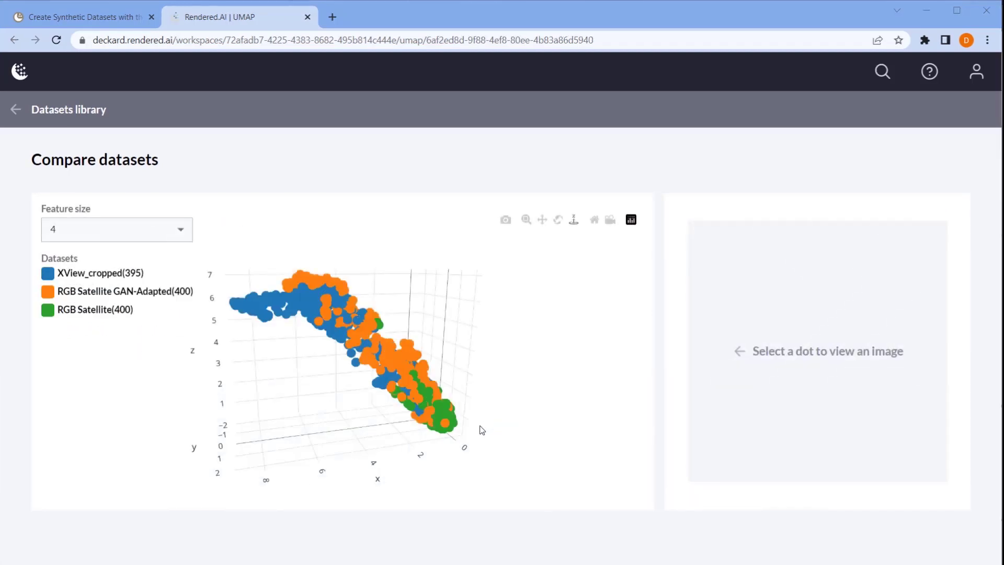
Orbit the 3D UMAP plot and inspect points across the three dataset clusters.
{"action": "mouse_move", "coordinate": [459, 444]}
{"action": "left_mouse_down"}
{"action": "mouse_move", "coordinate": [488, 437]}
{"action": "mouse_move", "coordinate": [437, 441]}
{"action": "mouse_move", "coordinate": [448, 454]}
{"action": "mouse_move", "coordinate": [477, 442]}
{"action": "left_mouse_up"}
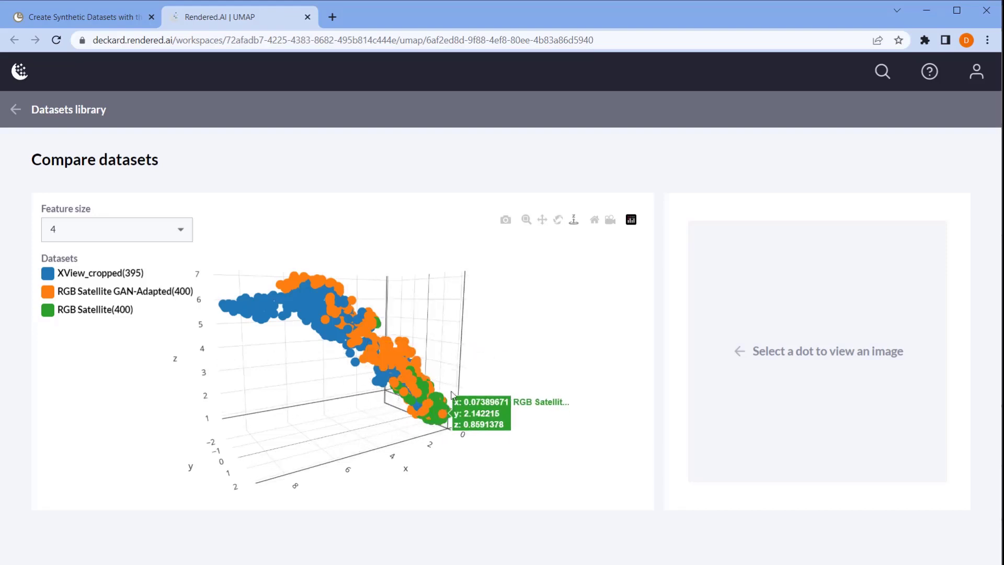
{"action": "mouse_move", "coordinate": [425, 373]}
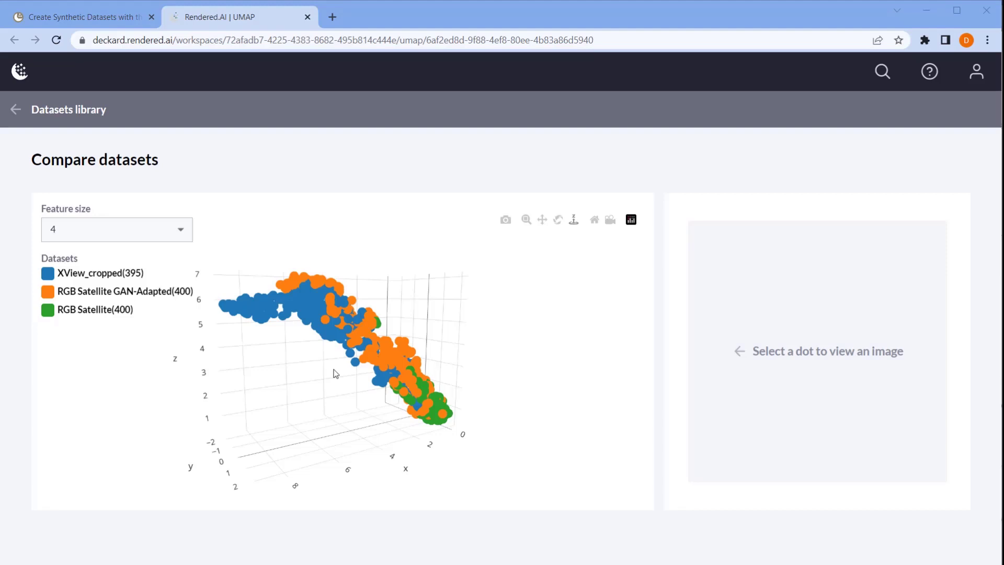
Show images behind XView_cropped points, including 94710.png, 203800.png and 195502.png.
{"action": "left_click", "coordinate": [277, 308]}
{"action": "left_click_drag", "start_coordinate": [277, 308], "coordinate": [256, 299]}
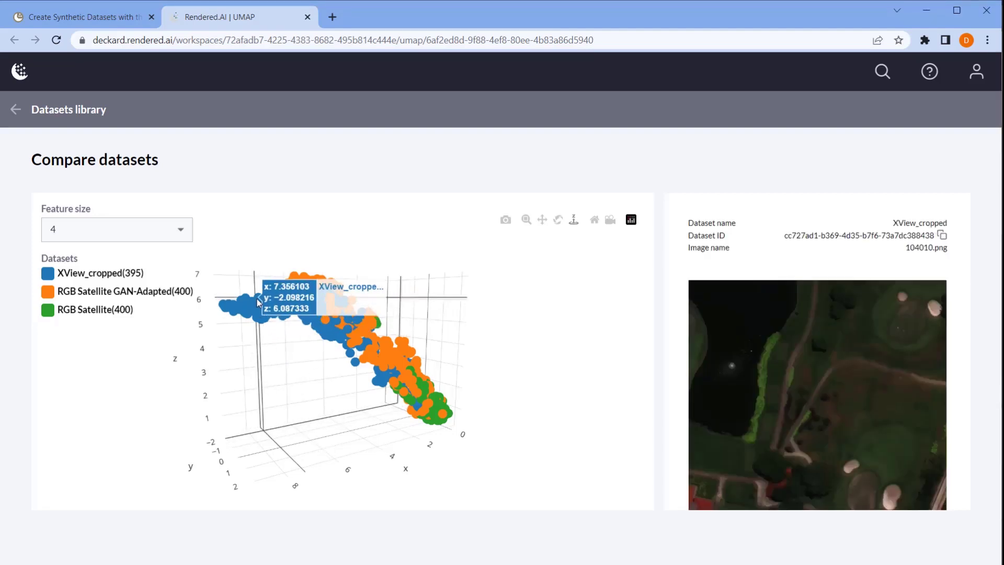
{"action": "left_click", "coordinate": [256, 299]}
{"action": "left_click_drag", "start_coordinate": [256, 299], "coordinate": [274, 325]}
{"action": "left_click", "coordinate": [237, 305]}
{"action": "left_click", "coordinate": [257, 318]}
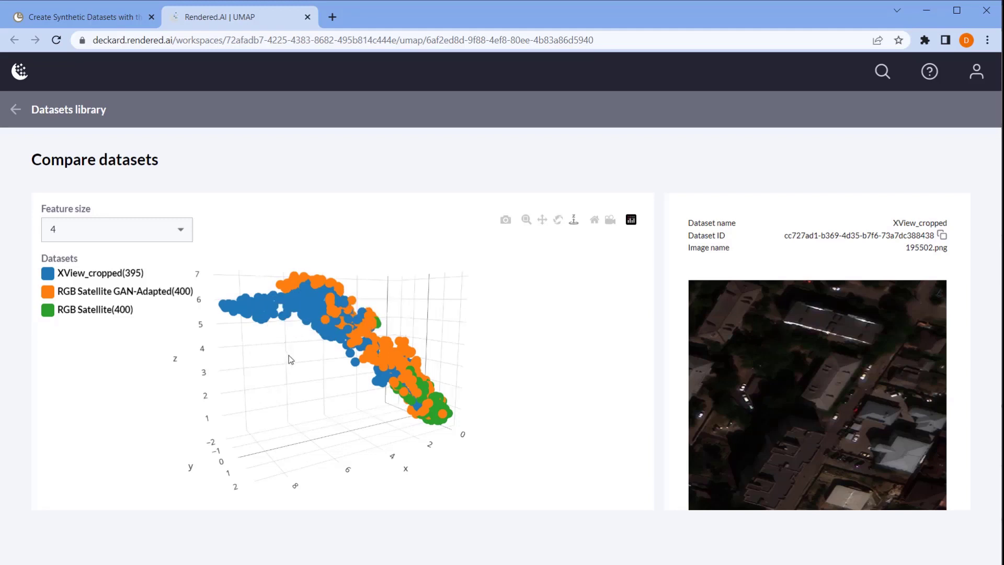
Recompute the UMAP with feature size 8 and orbit to reveal the green cluster.
{"action": "left_click", "coordinate": [183, 232]}
{"action": "left_click", "coordinate": [152, 275]}
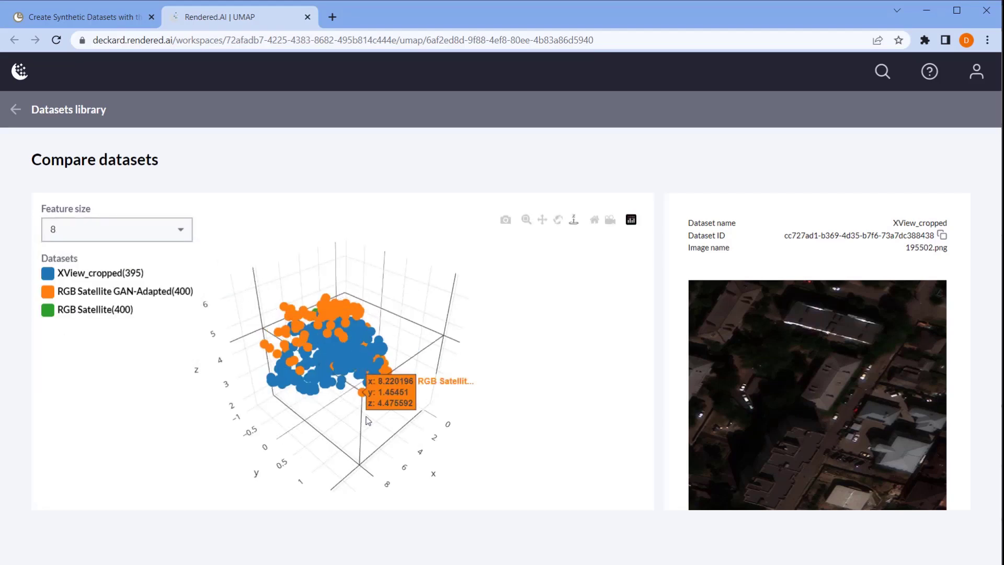
{"action": "left_click_drag", "start_coordinate": [367, 421], "coordinate": [233, 388]}
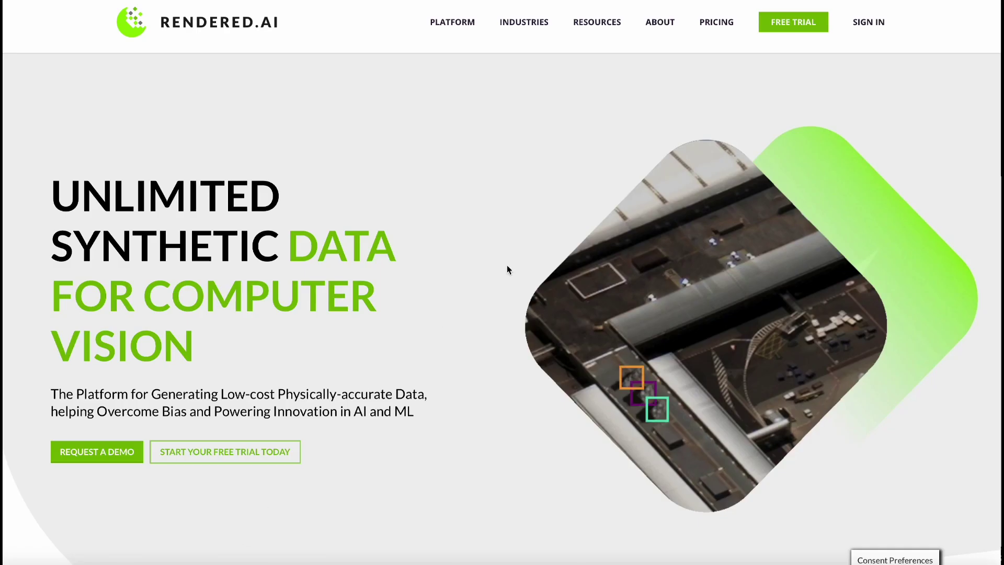
Open the blog from Resources and read the NVIDIA Omniverse article.
{"action": "mouse_move", "coordinate": [601, 30]}
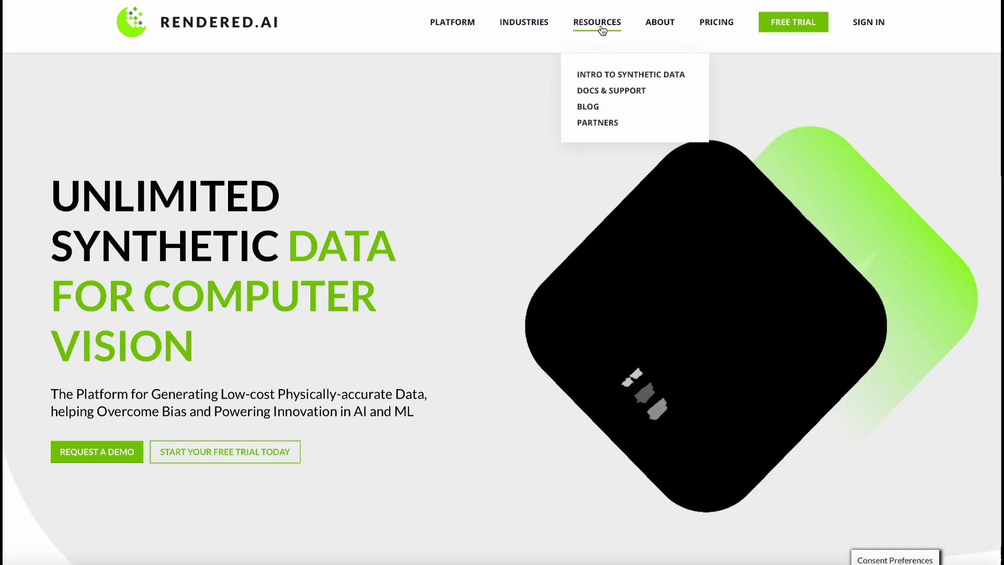
{"action": "left_click", "coordinate": [591, 104]}
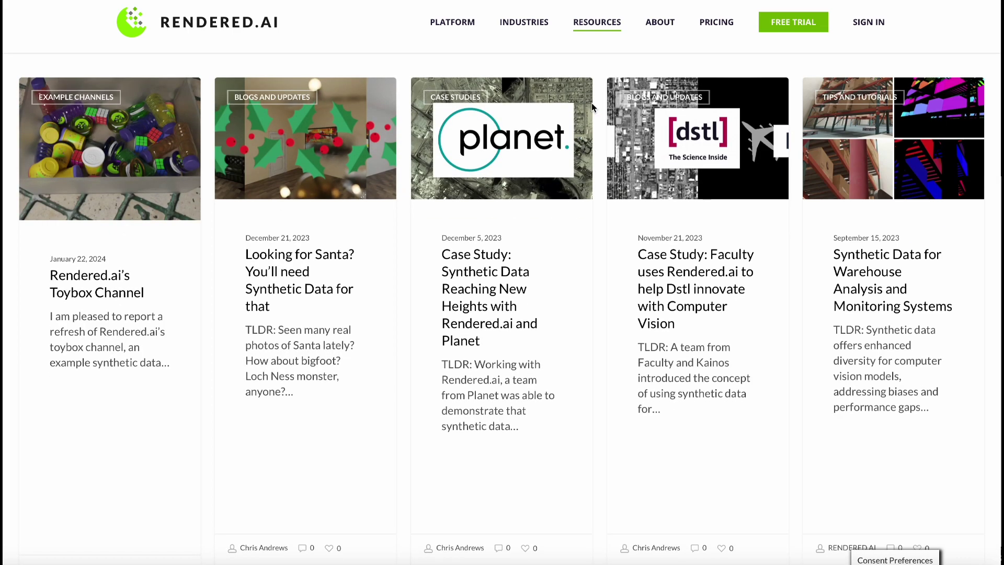
{"action": "scroll", "coordinate": [591, 102], "scroll_direction": "down", "scroll_amount": 8}
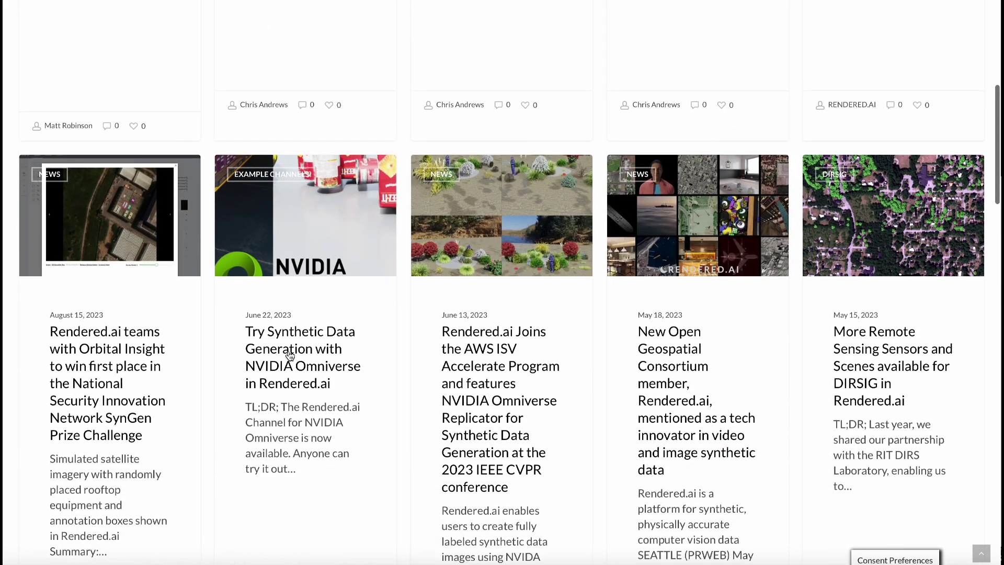
{"action": "left_click", "coordinate": [289, 354]}
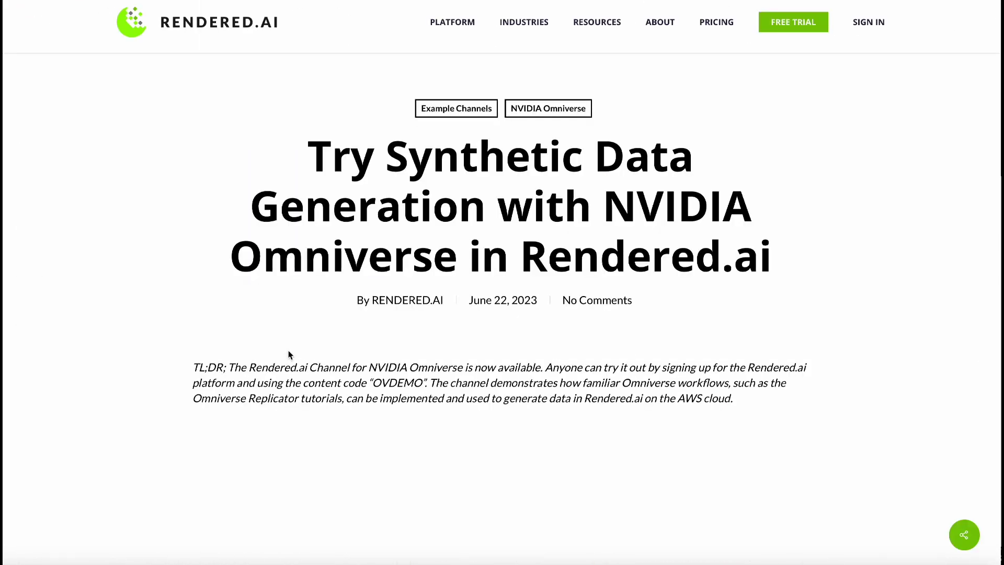
{"action": "scroll", "coordinate": [289, 354], "scroll_direction": "down", "scroll_amount": 20}
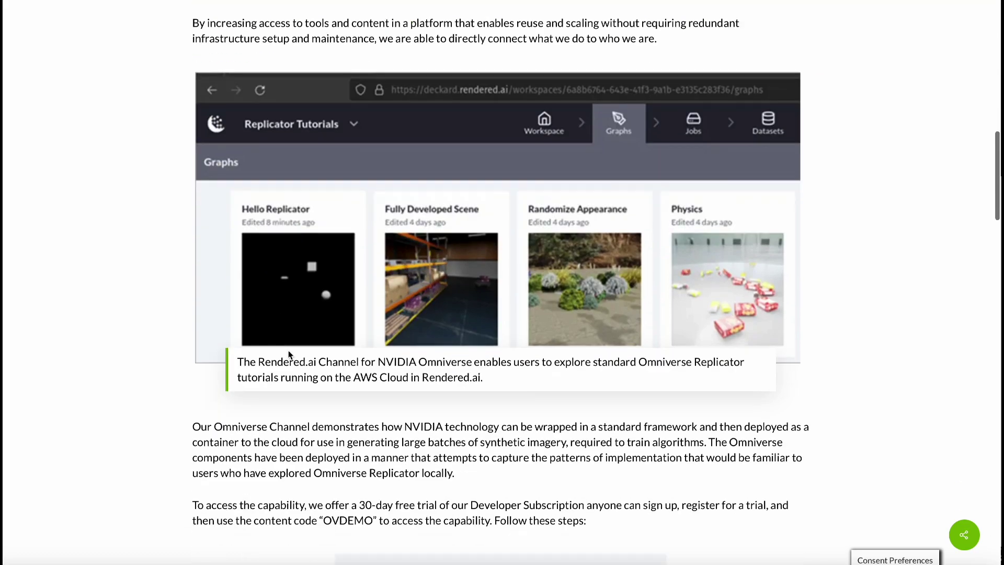
{"action": "scroll", "coordinate": [289, 355], "scroll_direction": "down", "scroll_amount": 15}
{"action": "key", "text": "alt+Left"}
Read the Planet case-study article and return to the blog listing.
{"action": "scroll", "coordinate": [492, 250], "scroll_direction": "up", "scroll_amount": 6}
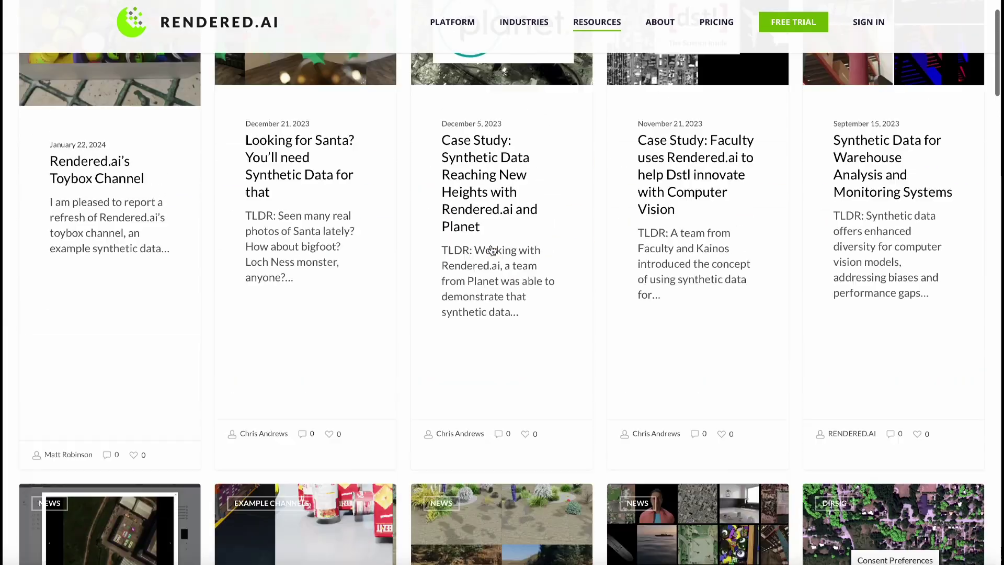
{"action": "scroll", "coordinate": [492, 250], "scroll_direction": "up", "scroll_amount": 2}
{"action": "left_click", "coordinate": [491, 250]}
{"action": "scroll", "coordinate": [481, 338], "scroll_direction": "down", "scroll_amount": 3}
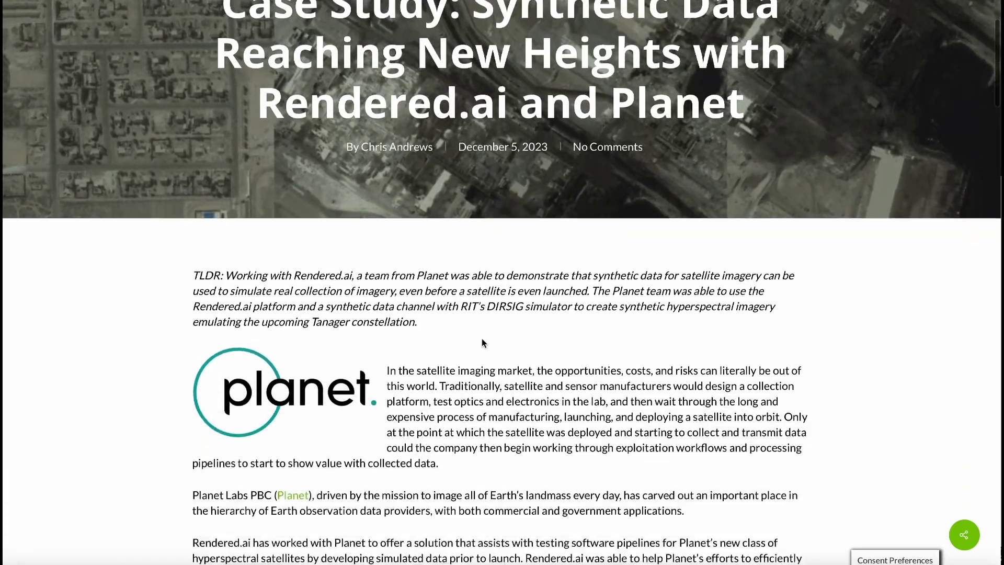
{"action": "scroll", "coordinate": [481, 338], "scroll_direction": "down", "scroll_amount": 15}
{"action": "key", "text": "alt+Left"}
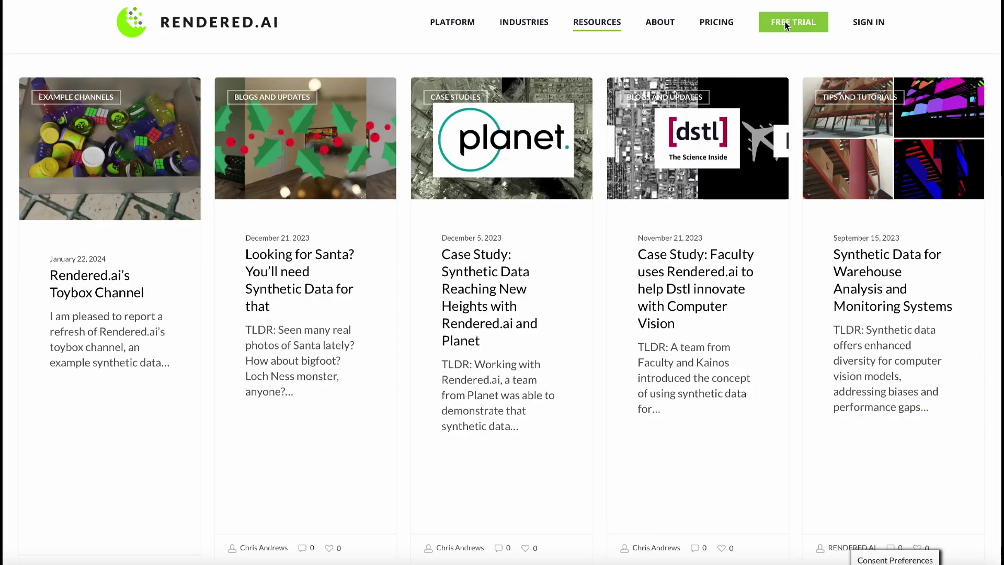